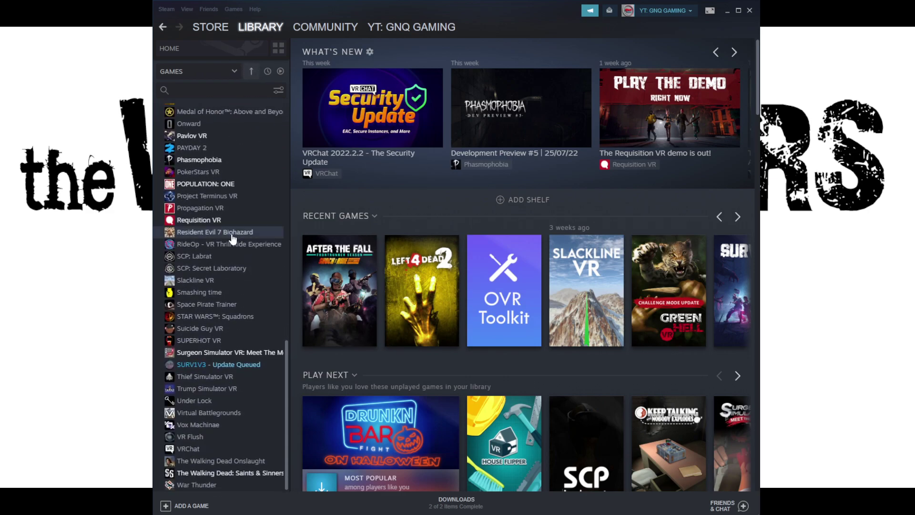
- Open The Walking Dead: Saints & Sinners install folder via Manage > Browse local files
{"action": "right_click", "coordinate": [236, 471]}
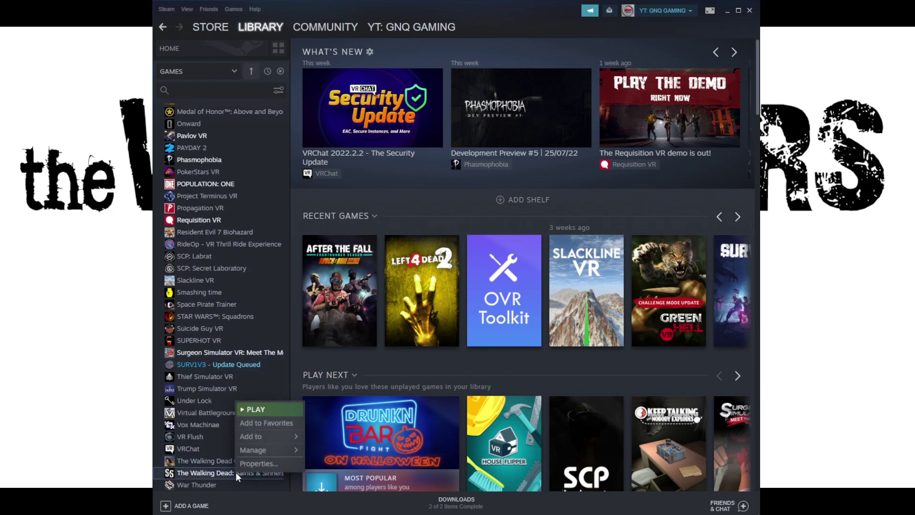
{"action": "mouse_move", "coordinate": [266, 453]}
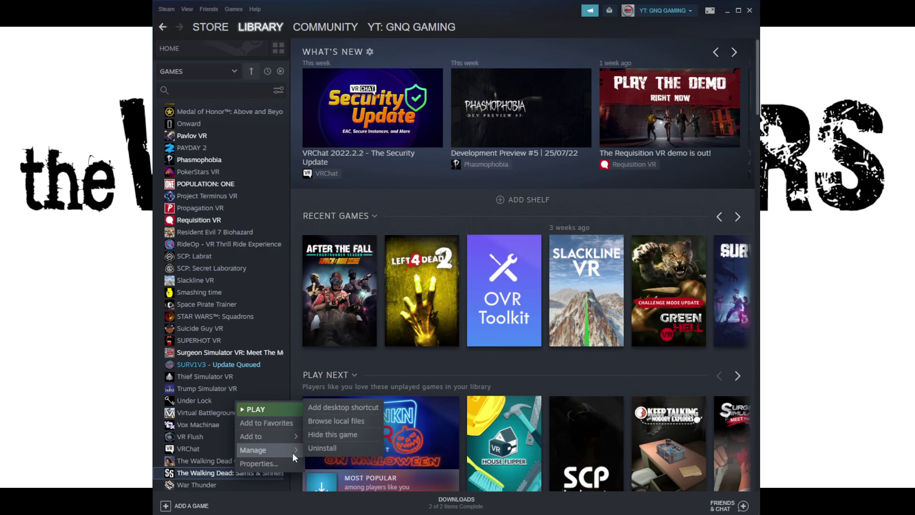
{"action": "left_click", "coordinate": [347, 422]}
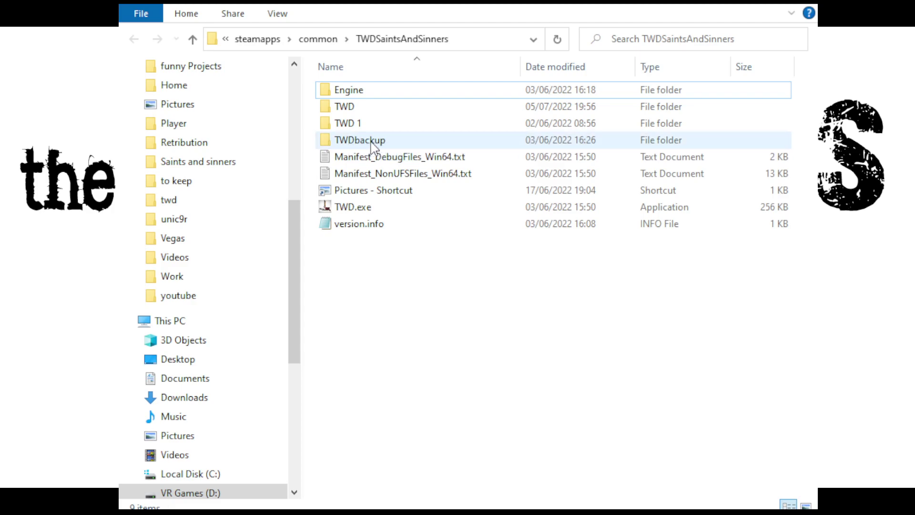
- Open the TWD folder, select its five folders Binaries through Saved, then go back
{"action": "double_click", "coordinate": [368, 108]}
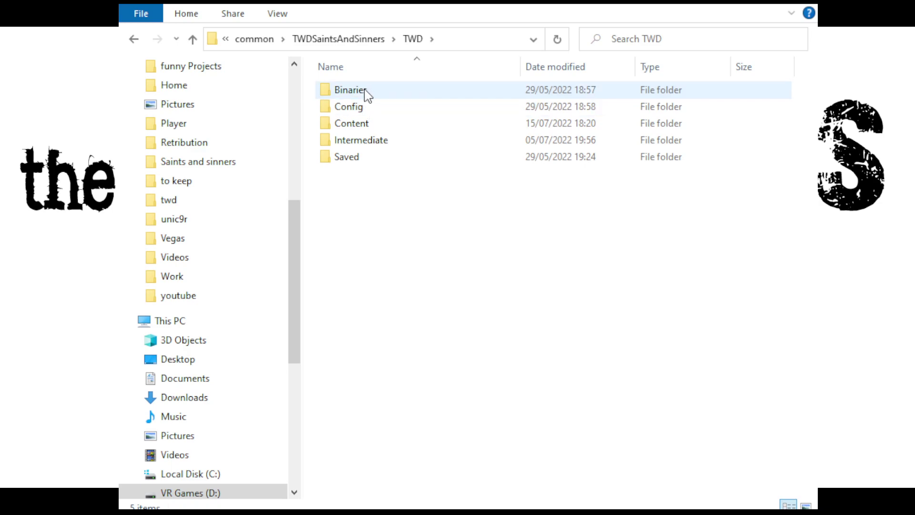
{"action": "left_click", "coordinate": [368, 95]}
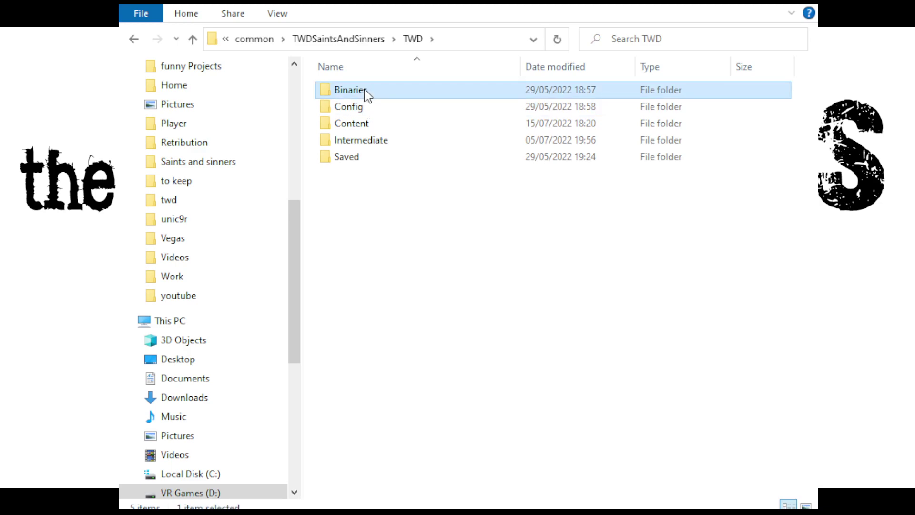
{"action": "left_click", "coordinate": [355, 158], "text": "shift"}
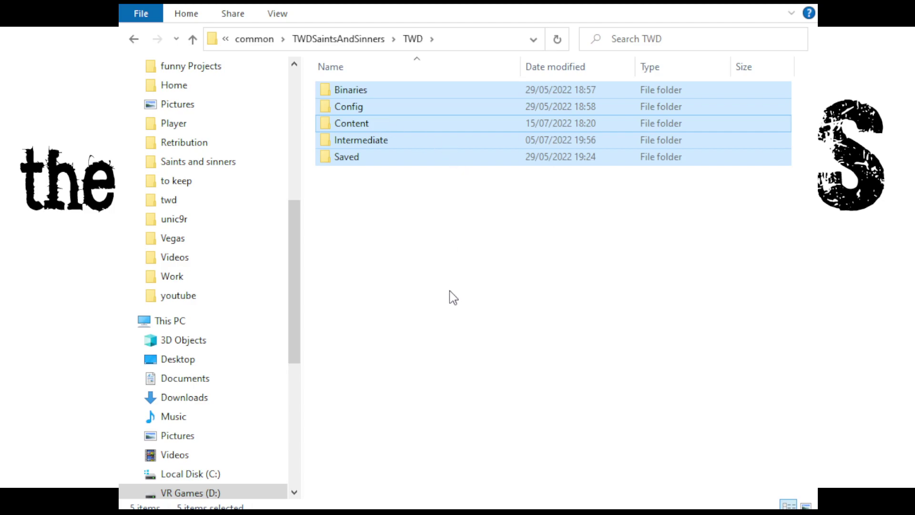
{"action": "left_click", "coordinate": [134, 40]}
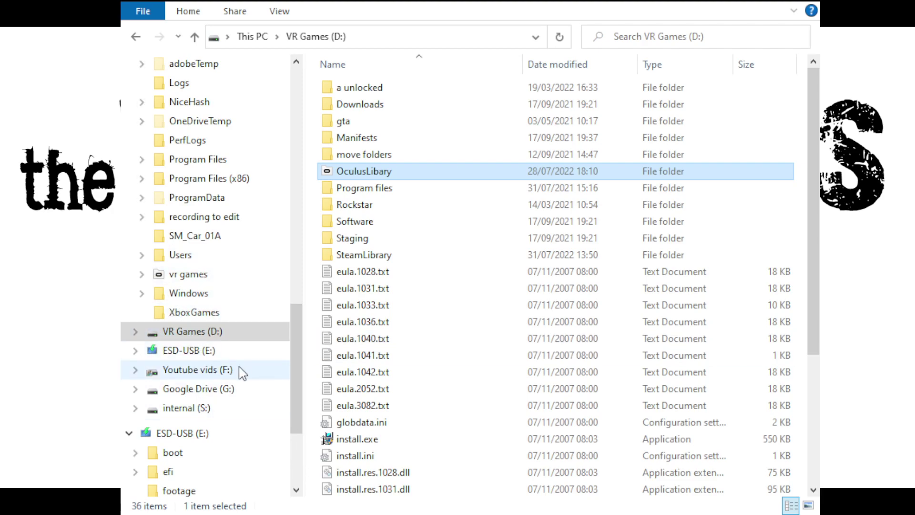
- Browse OculusLibary > Software > the Walking Dead game folder > TWD, then go back one level
{"action": "double_click", "coordinate": [399, 180]}
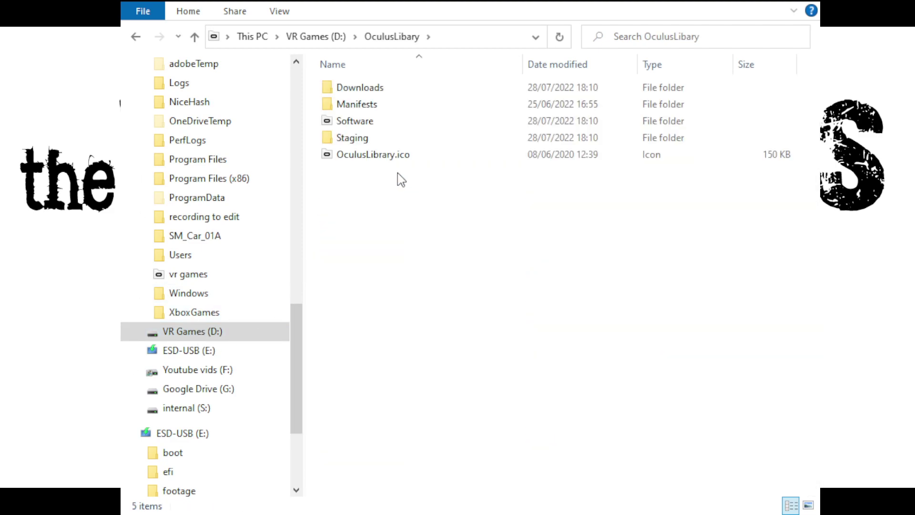
{"action": "double_click", "coordinate": [367, 122]}
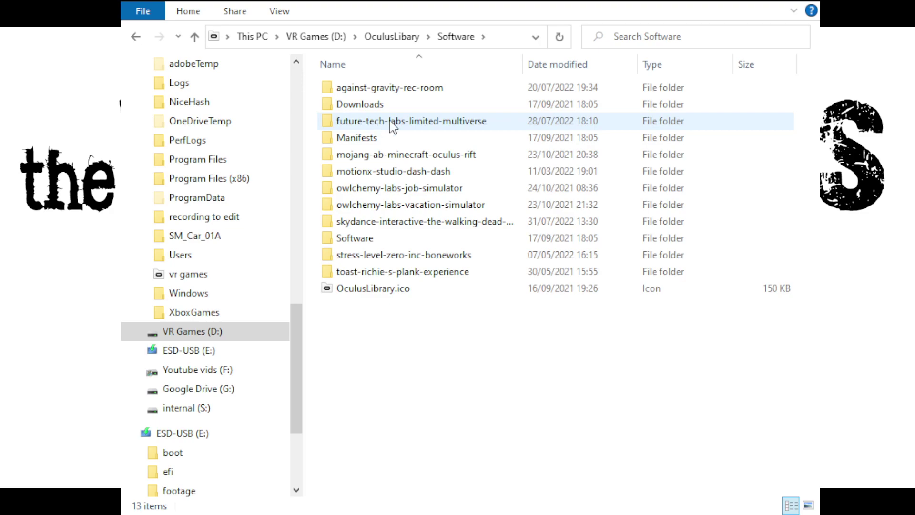
{"action": "double_click", "coordinate": [380, 222]}
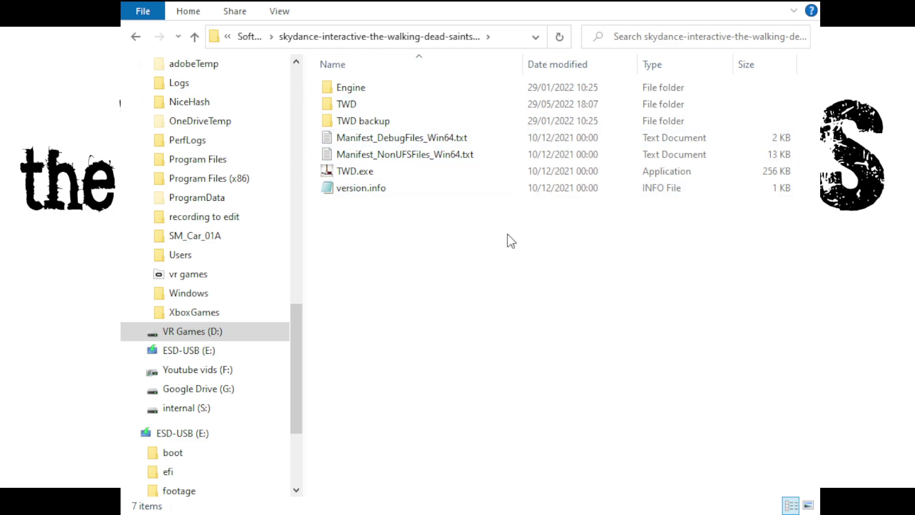
{"action": "double_click", "coordinate": [351, 104]}
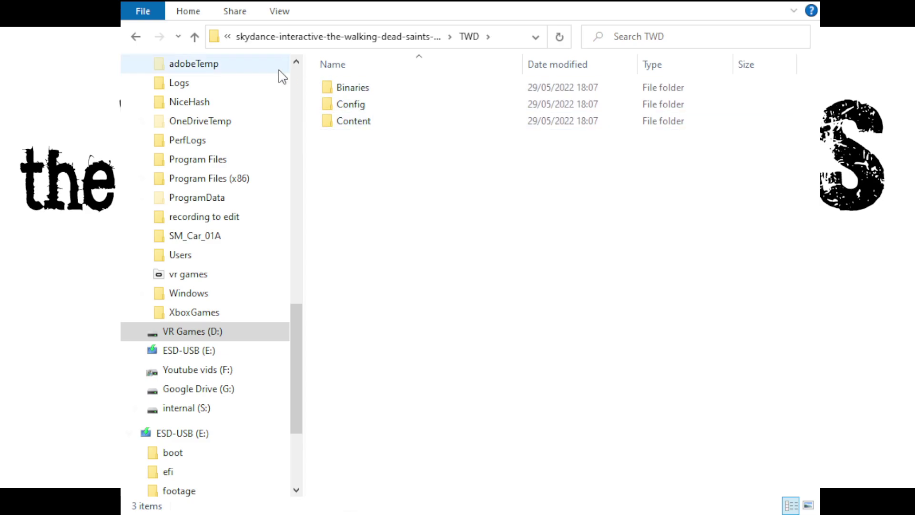
{"action": "left_click", "coordinate": [142, 42]}
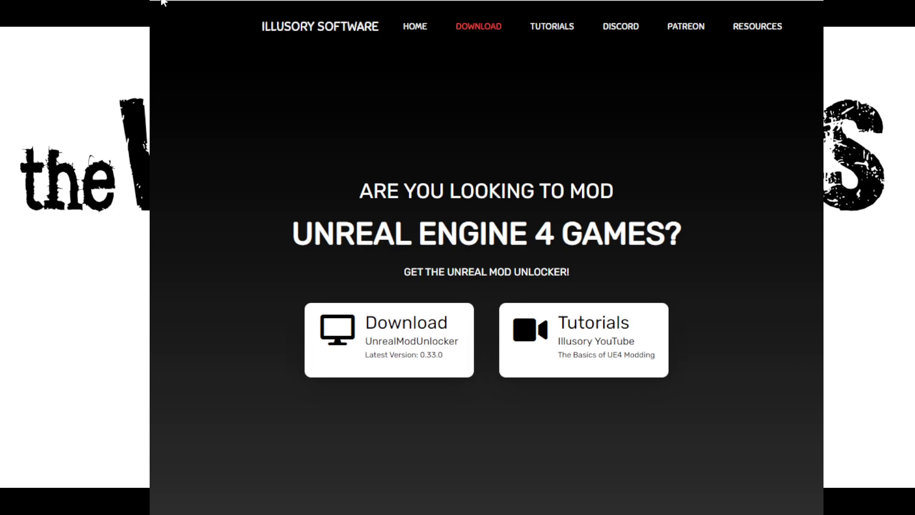
- Scroll down the Download page and choose the Basic Installer Setup 0.33.0
{"action": "scroll", "coordinate": [360, 205], "scroll_direction": "down", "scroll_amount": 15}
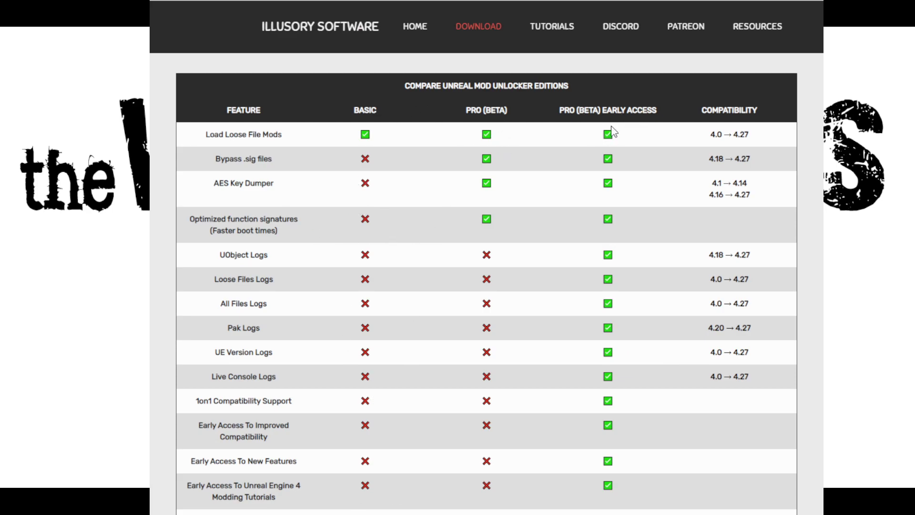
{"action": "scroll", "coordinate": [588, 239], "scroll_direction": "down", "scroll_amount": 2}
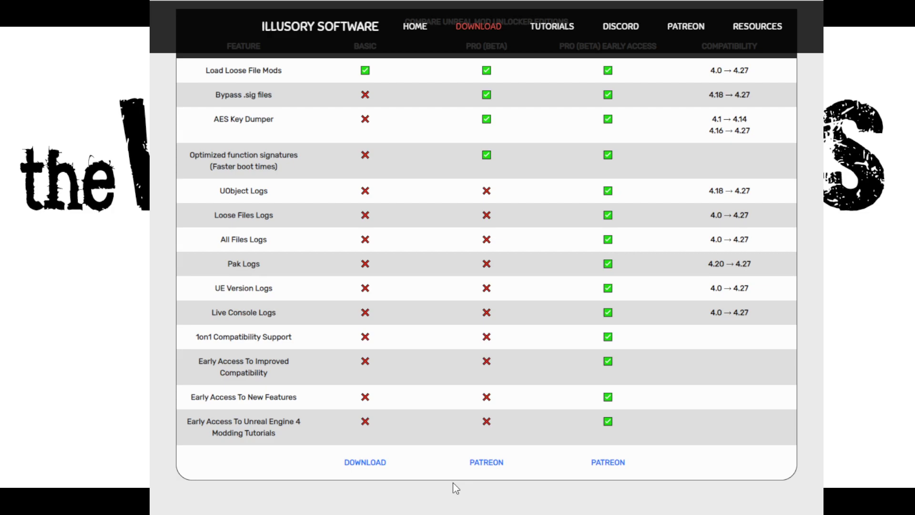
{"action": "scroll", "coordinate": [382, 358], "scroll_direction": "down", "scroll_amount": 10}
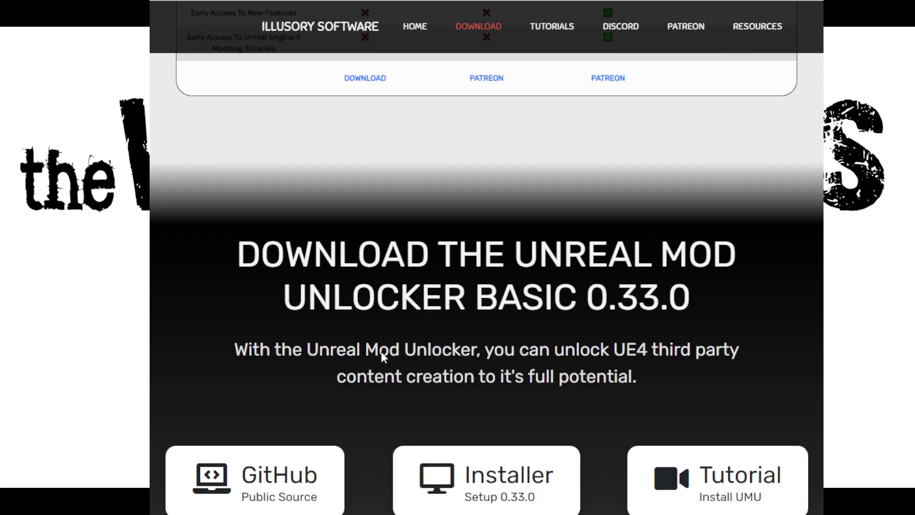
{"action": "scroll", "coordinate": [383, 358], "scroll_direction": "down", "scroll_amount": 2}
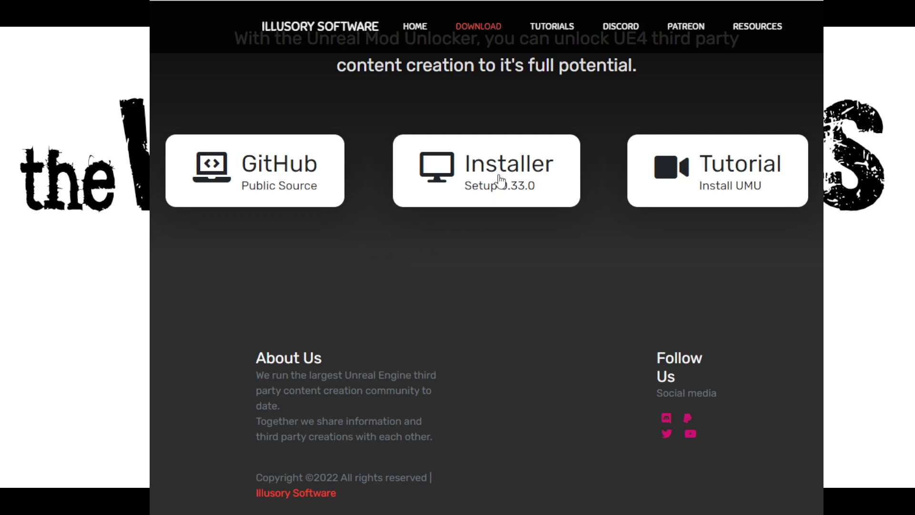
{"action": "left_click", "coordinate": [499, 179]}
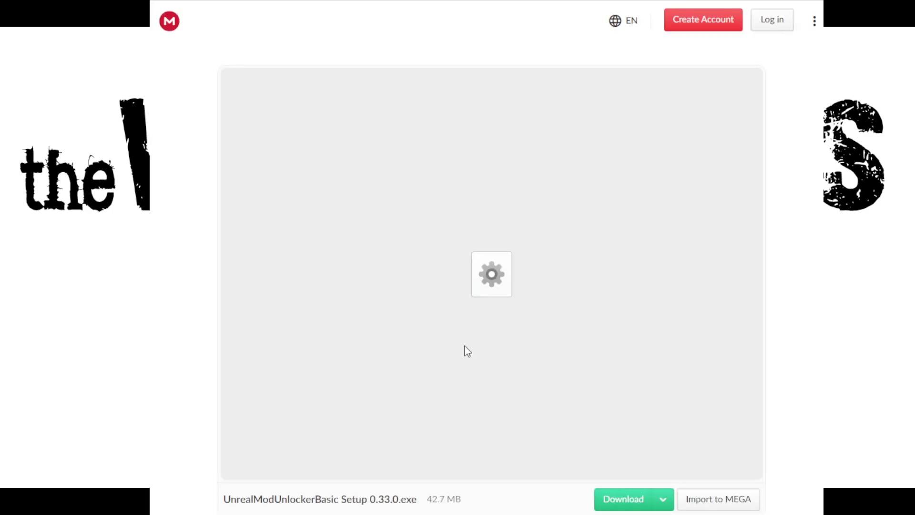
- Download UnrealModUnlockerBasic Setup 0.33.0.exe from the MEGA file page
{"action": "left_click", "coordinate": [623, 501]}
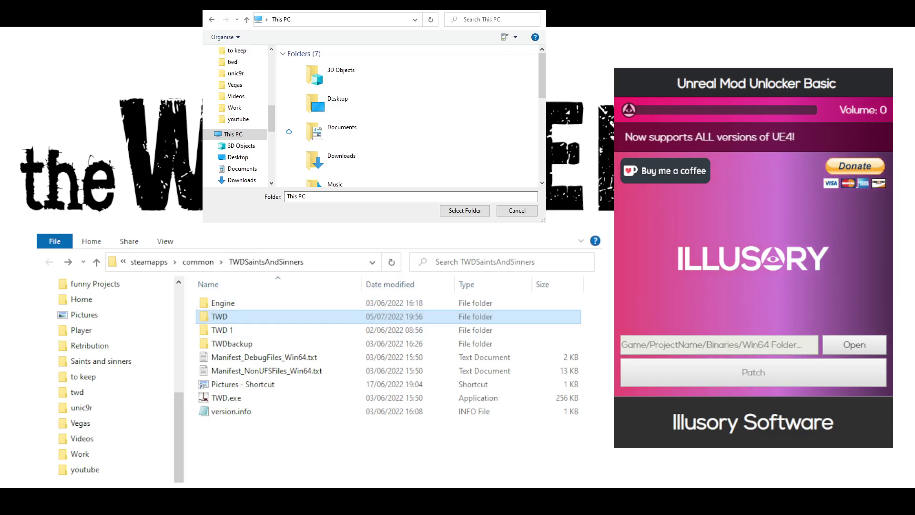
- Open TWD > Binaries > Win64 in File Explorer and select TWD-Win64-Shipping.exe
{"action": "key", "text": "Return"}
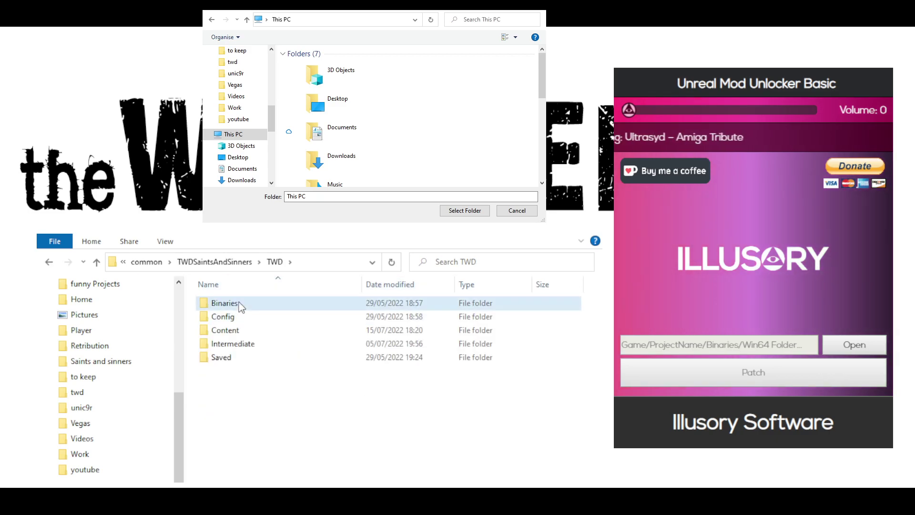
{"action": "double_click", "coordinate": [240, 306]}
{"action": "double_click", "coordinate": [242, 306]}
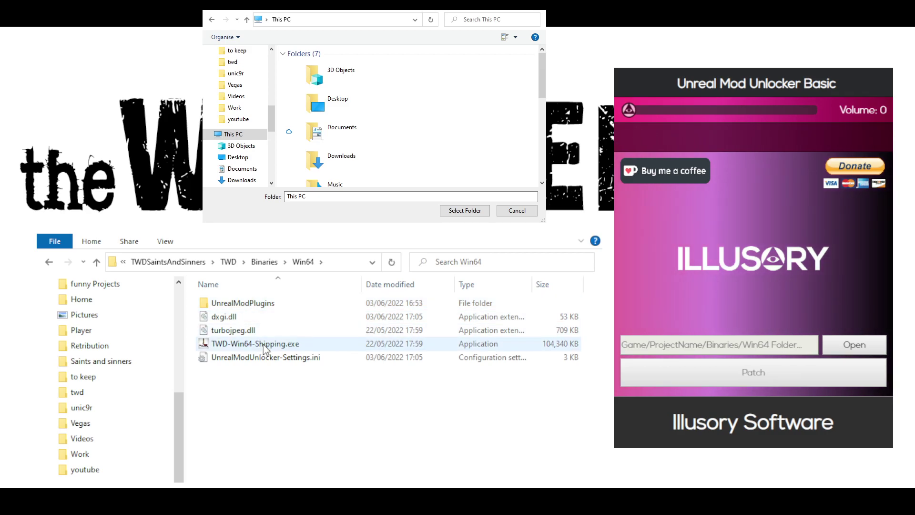
{"action": "left_click", "coordinate": [281, 345]}
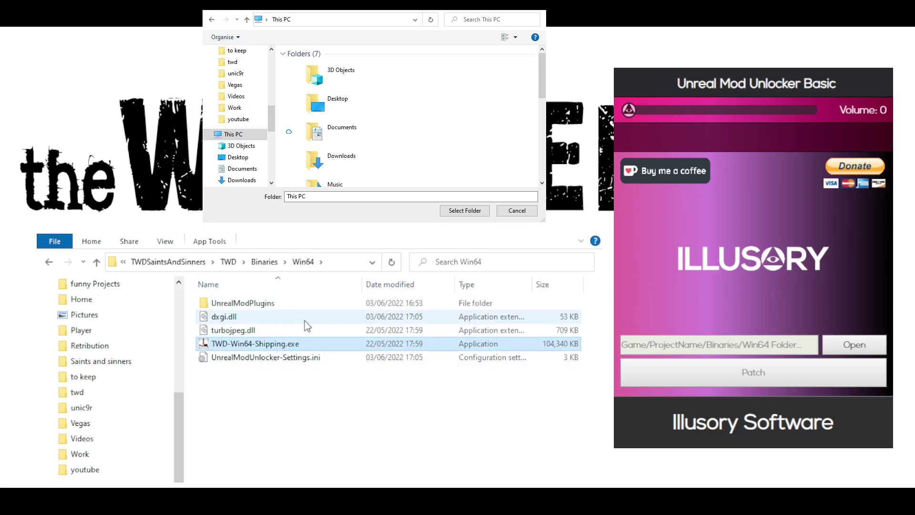
- Copy the Win64 folder path into the Select Folder dialog's address bar and go there
{"action": "left_click", "coordinate": [334, 259]}
{"action": "key", "text": "ctrl+c"}
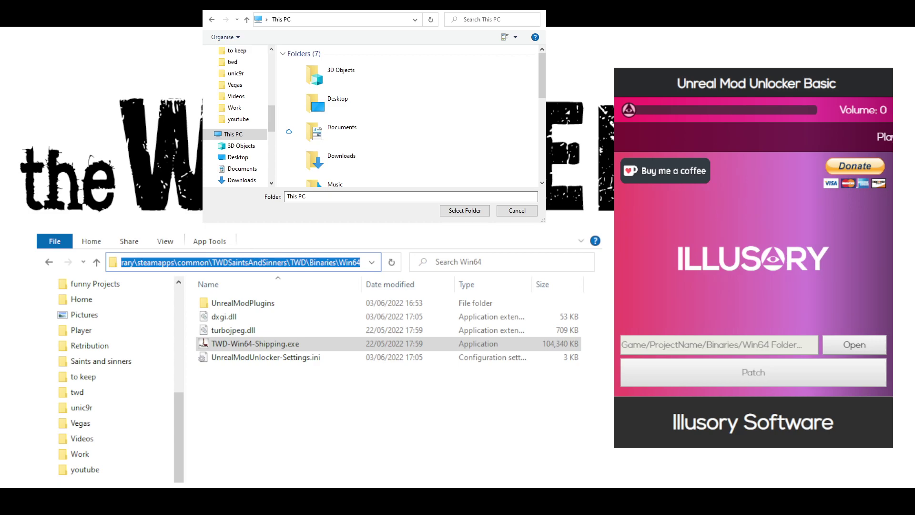
{"action": "left_click", "coordinate": [337, 19]}
{"action": "key", "text": "ctrl+v"}
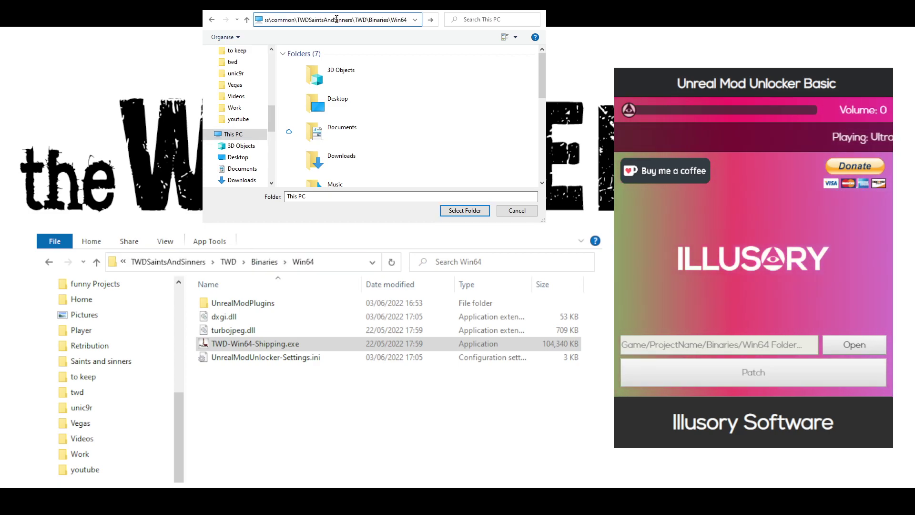
{"action": "key", "text": "Return"}
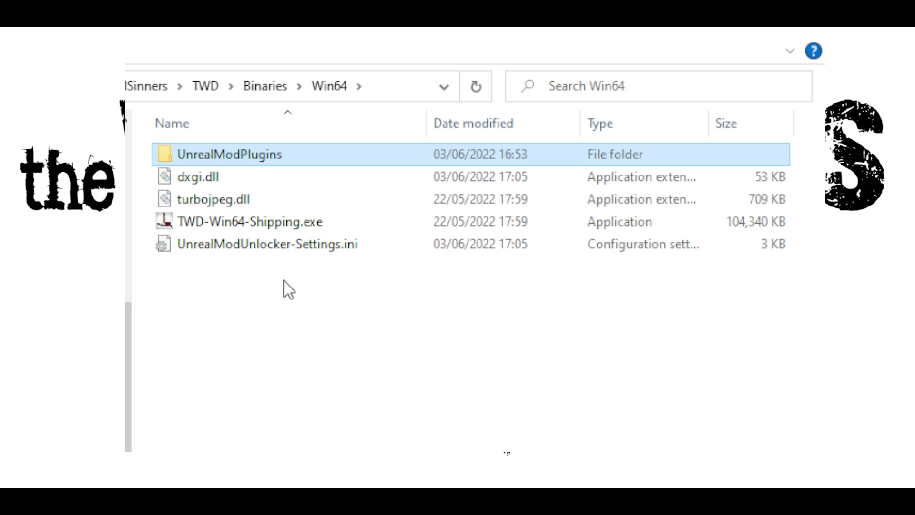
- Open the UnrealModPlugins folder, then go back up to Win64
{"action": "double_click", "coordinate": [285, 156]}
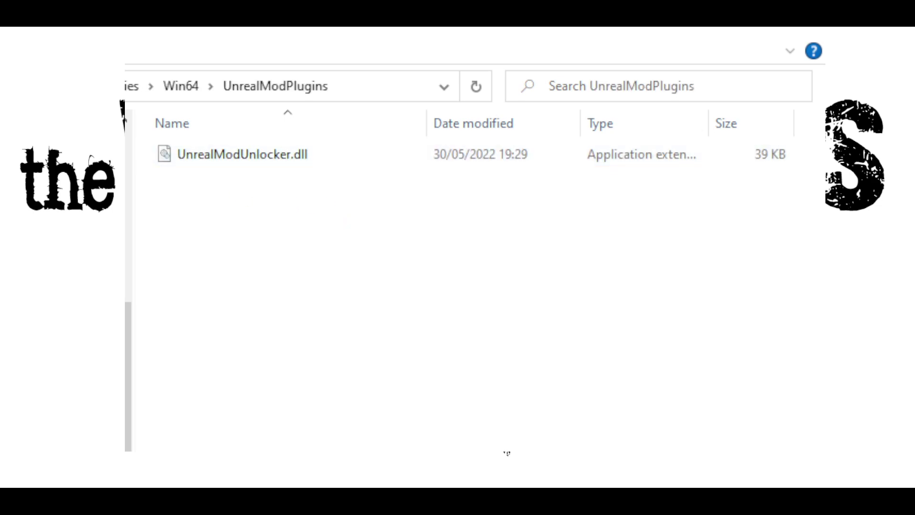
{"action": "key", "text": "alt+Up"}
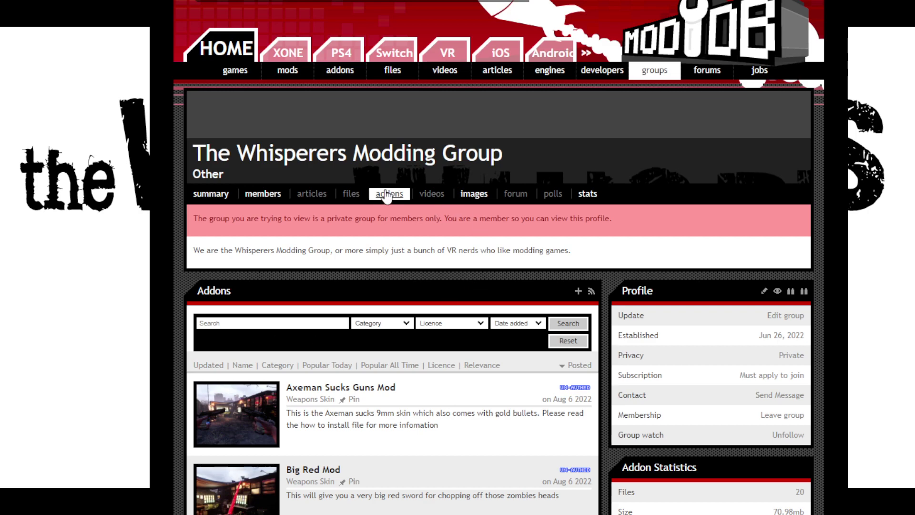
- Scroll the Whisperers Modding Group addon list until Holy Grail Mod appears
{"action": "scroll", "coordinate": [374, 349], "scroll_direction": "down", "scroll_amount": 5}
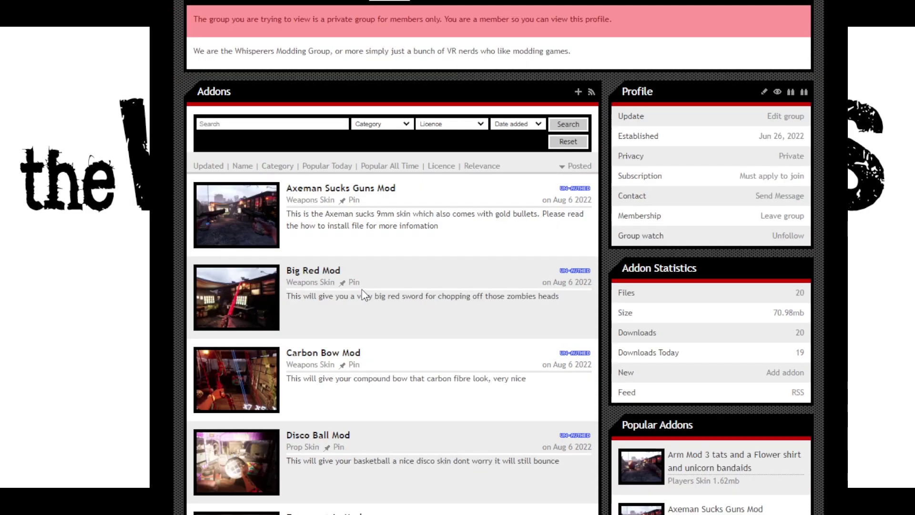
{"action": "scroll", "coordinate": [365, 295], "scroll_direction": "down", "scroll_amount": 3}
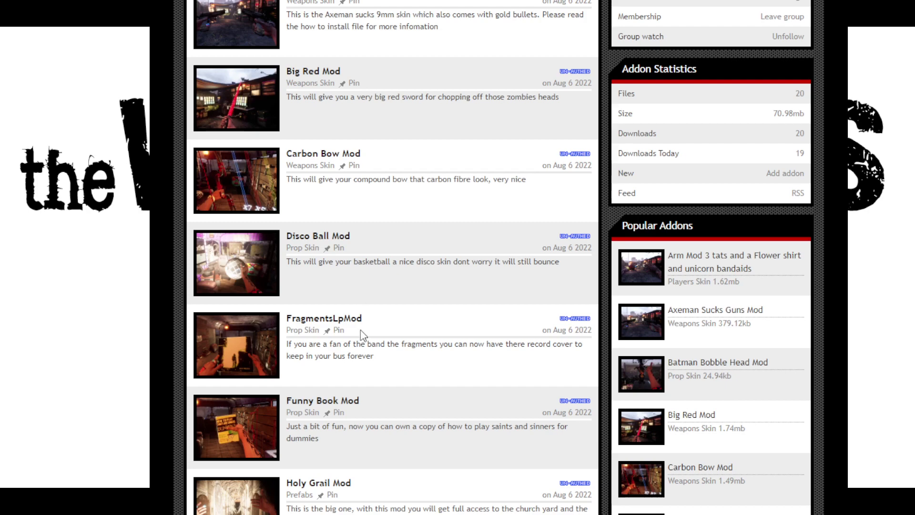
{"action": "scroll", "coordinate": [354, 277], "scroll_direction": "down", "scroll_amount": 3}
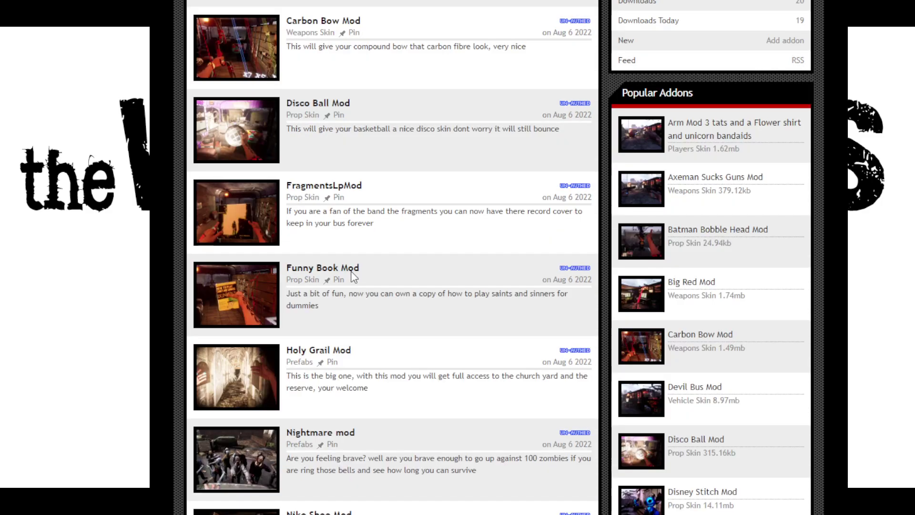
{"action": "scroll", "coordinate": [342, 468], "scroll_direction": "down", "scroll_amount": 4}
{"action": "scroll", "coordinate": [343, 468], "scroll_direction": "up", "scroll_amount": 4}
{"action": "scroll", "coordinate": [315, 234], "scroll_direction": "up", "scroll_amount": 1}
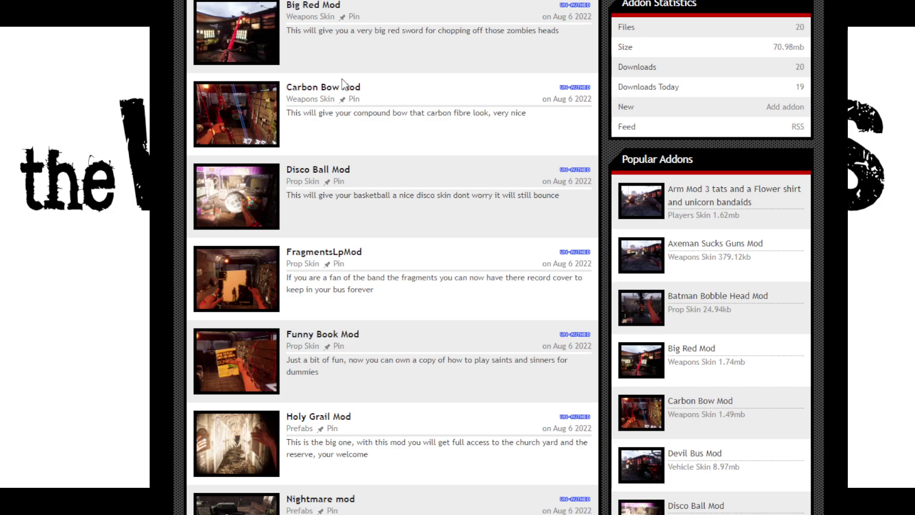
{"action": "scroll", "coordinate": [341, 79], "scroll_direction": "up", "scroll_amount": 5}
{"action": "scroll", "coordinate": [344, 83], "scroll_direction": "down", "scroll_amount": 5}
{"action": "scroll", "coordinate": [344, 83], "scroll_direction": "down", "scroll_amount": 1}
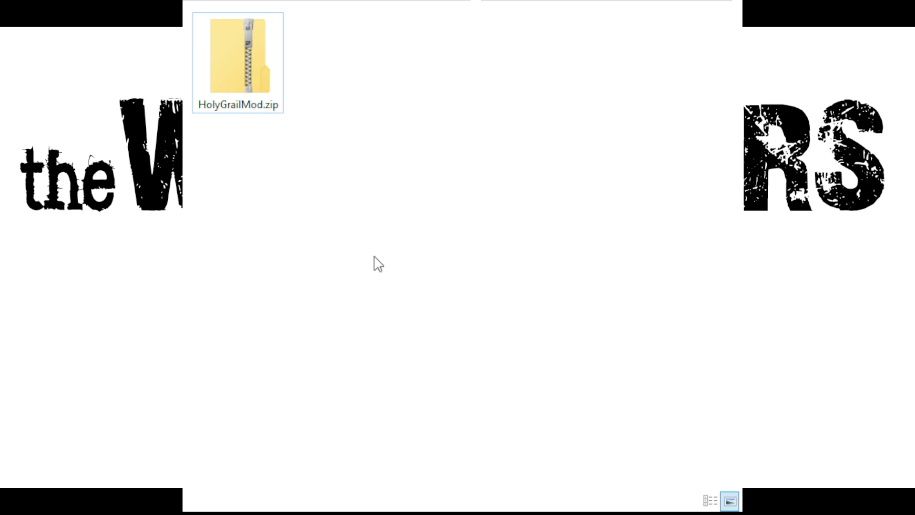
- Select HolyGrailMod.zip and open its How to install.txt in Notepad
{"action": "left_click", "coordinate": [246, 69]}
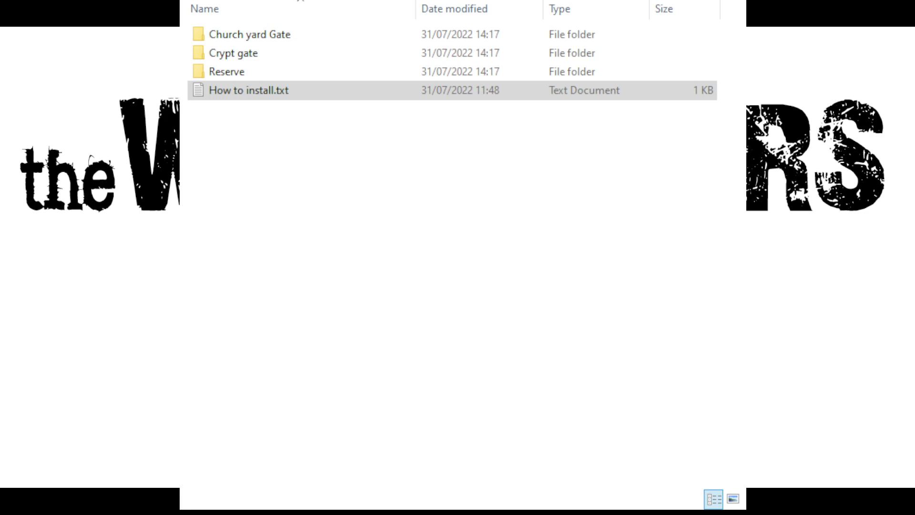
{"action": "key", "text": "Return"}
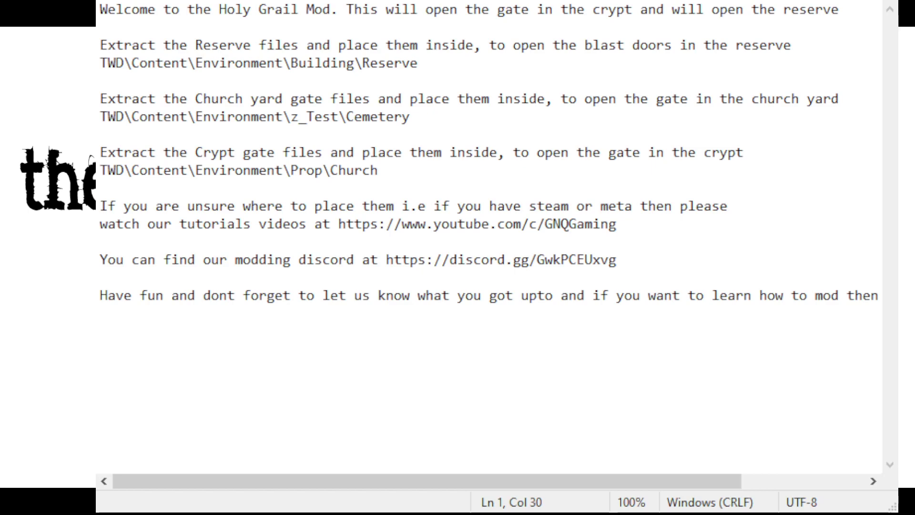
- Highlight the Reserve, Cemetery and Church TWD\Content\Environment install paths in the notes
{"action": "left_click", "coordinate": [511, 394]}
{"action": "left_click_drag", "start_coordinate": [104, 62], "coordinate": [102, 80]}
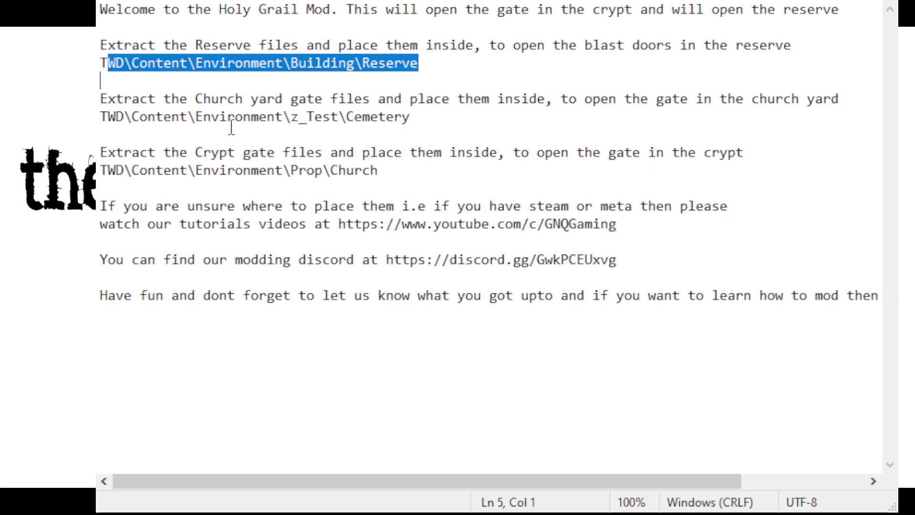
{"action": "left_click_drag", "start_coordinate": [115, 117], "coordinate": [387, 132]}
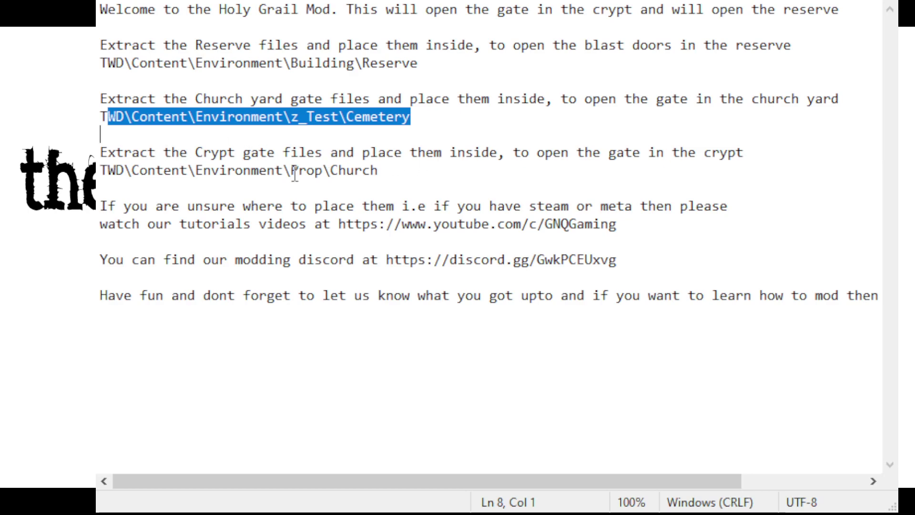
{"action": "left_click_drag", "start_coordinate": [112, 170], "coordinate": [373, 172]}
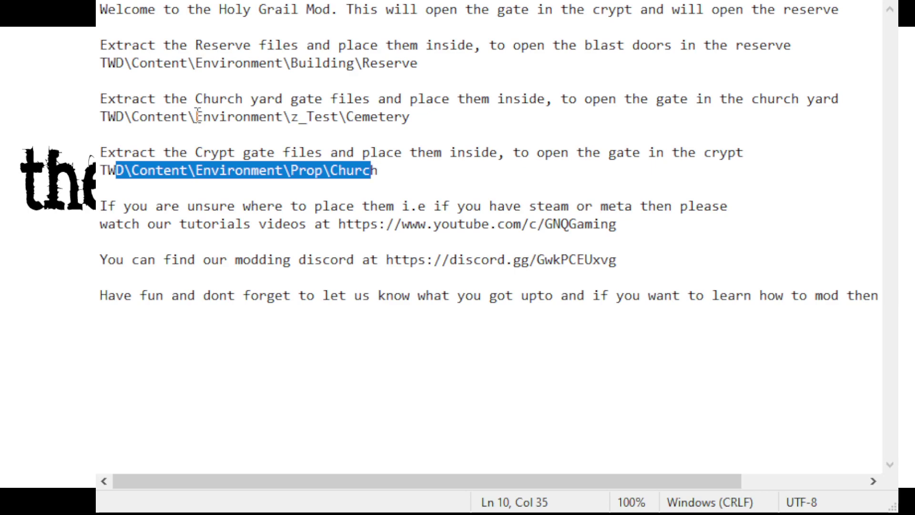
{"action": "left_click_drag", "start_coordinate": [110, 117], "coordinate": [196, 117]}
{"action": "left_click_drag", "start_coordinate": [116, 171], "coordinate": [180, 172]}
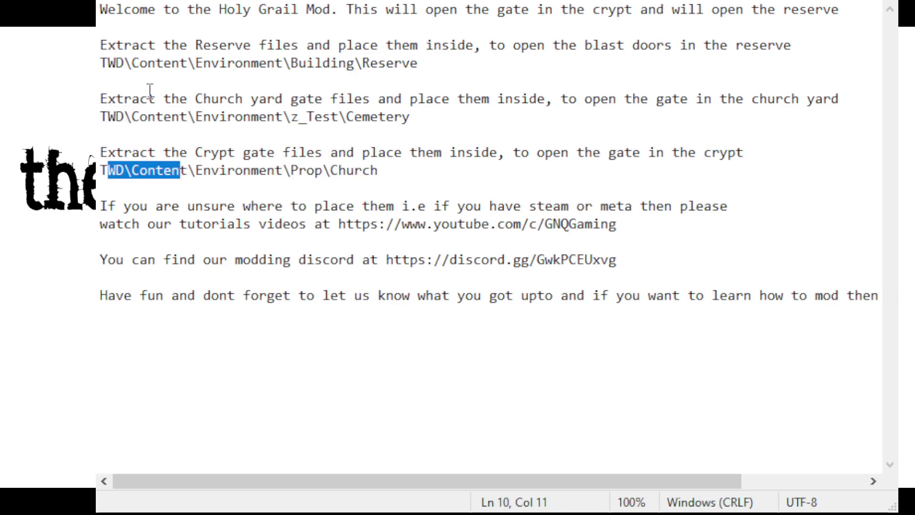
{"action": "left_click_drag", "start_coordinate": [108, 63], "coordinate": [284, 63]}
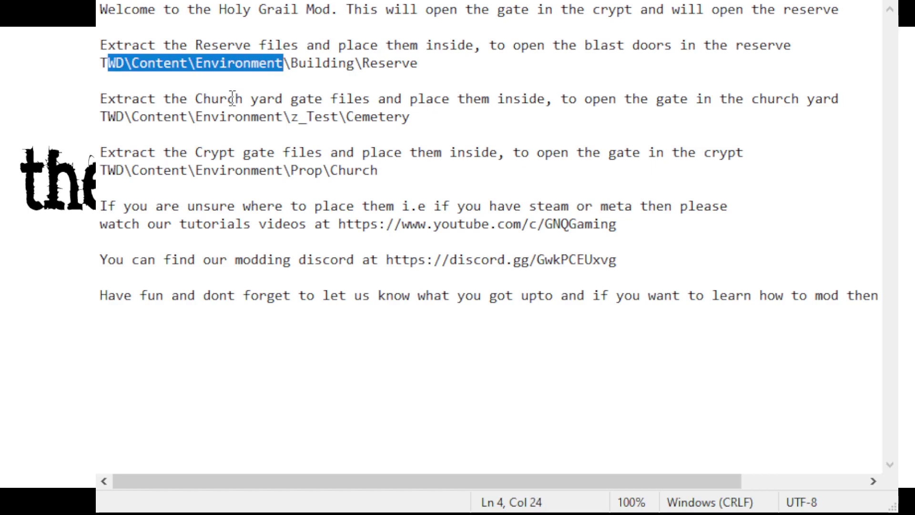
{"action": "left_click", "coordinate": [276, 245]}
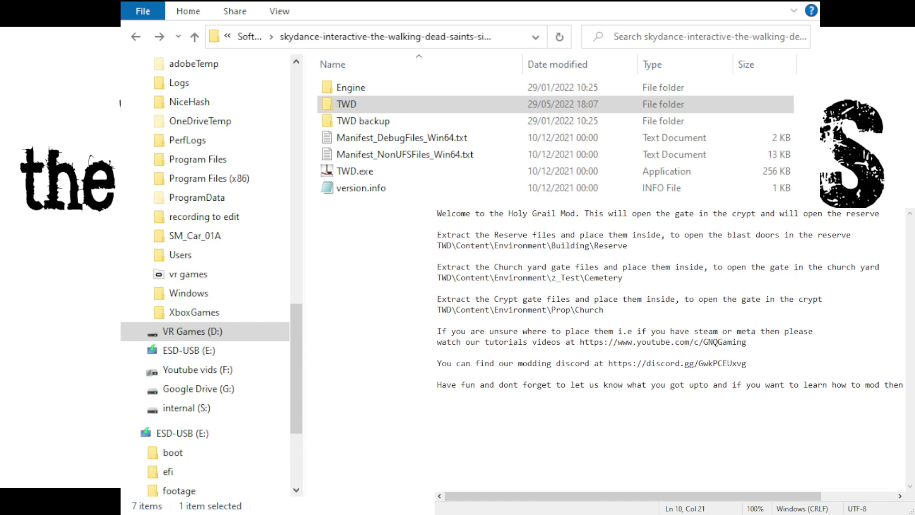
- In the game's TWD\Content folder, create a new folder named Enviroment
{"action": "left_click", "coordinate": [347, 104]}
{"action": "double_click", "coordinate": [355, 104]}
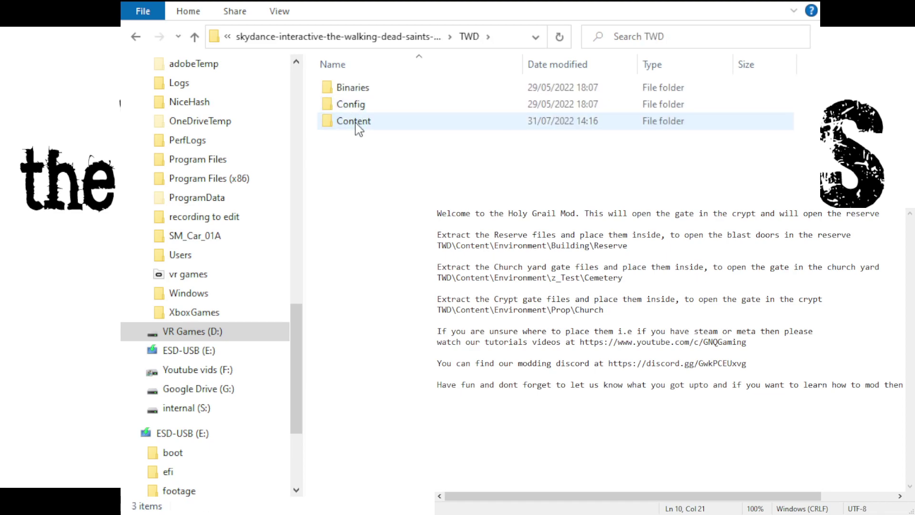
{"action": "double_click", "coordinate": [356, 121]}
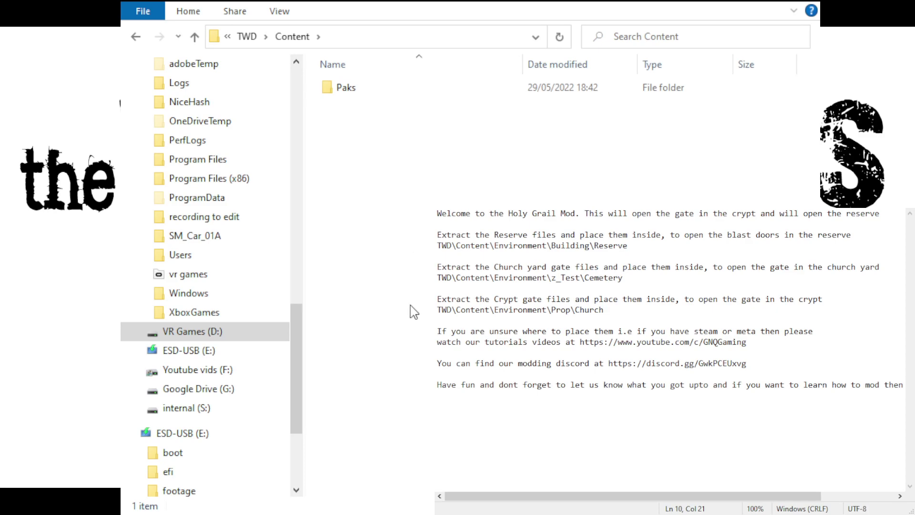
{"action": "key", "text": "ctrl+shift+n"}
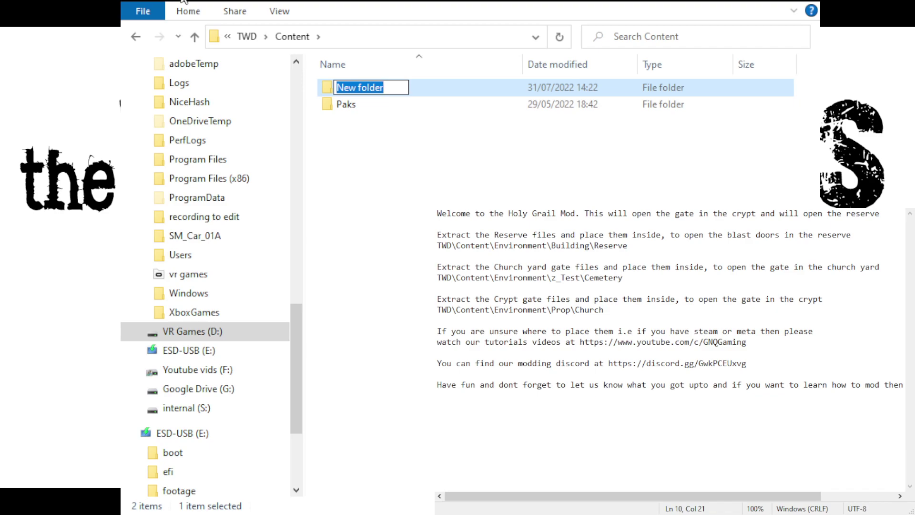
{"action": "type", "text": "Enviroment"}
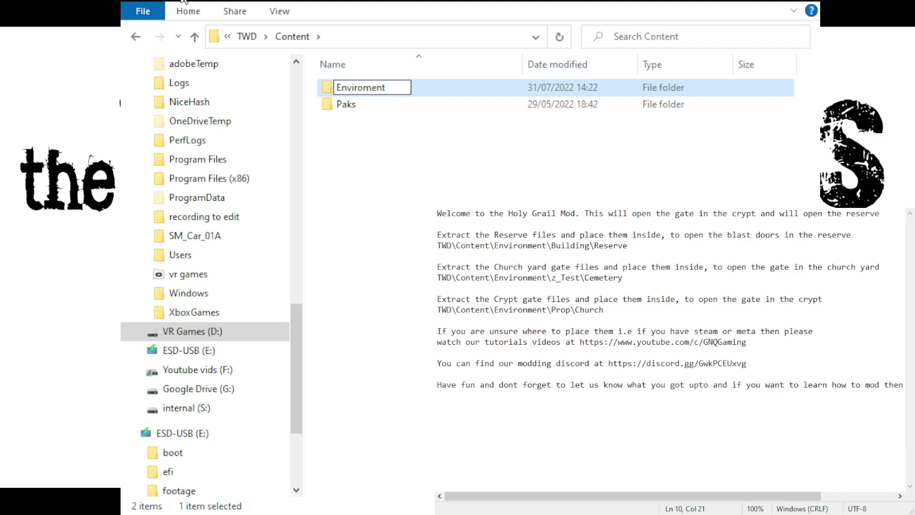
{"action": "key", "text": "Return"}
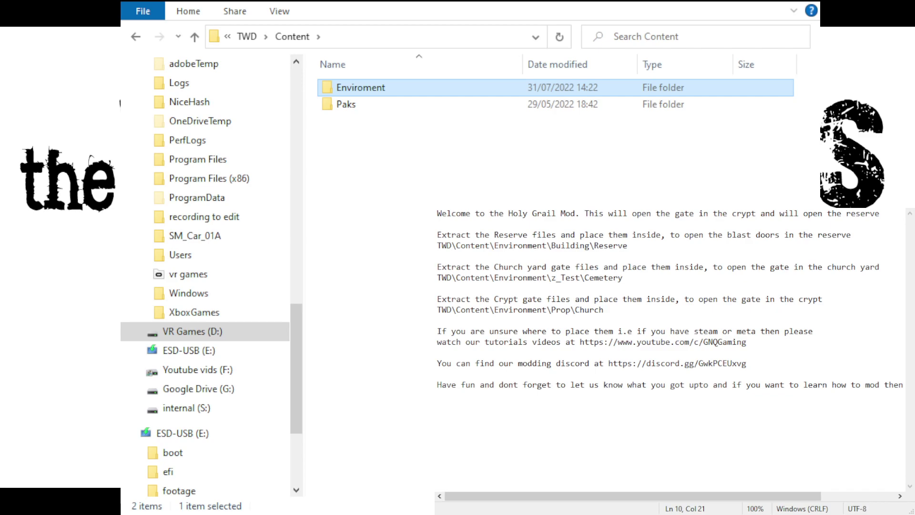
- Create a Prop folder inside Enviroment and a Church folder inside Prop
{"action": "double_click", "coordinate": [377, 94]}
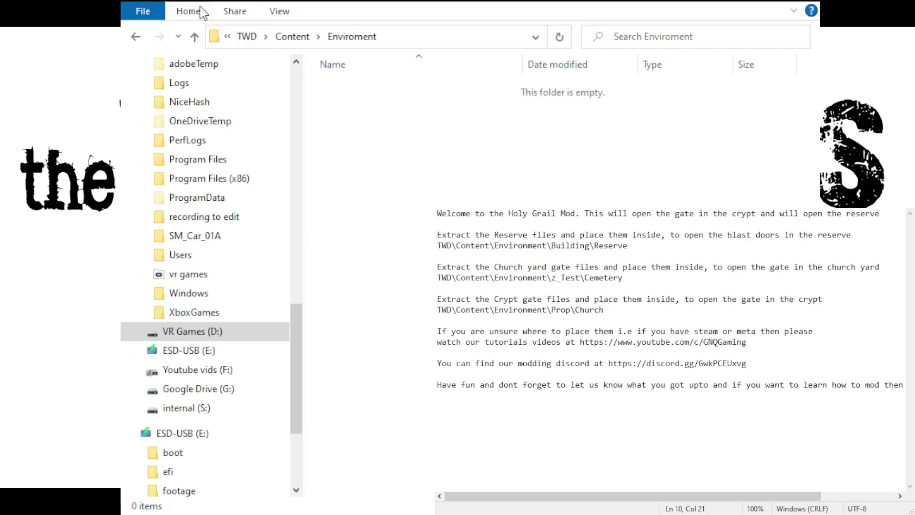
{"action": "key", "text": "ctrl+shift+n"}
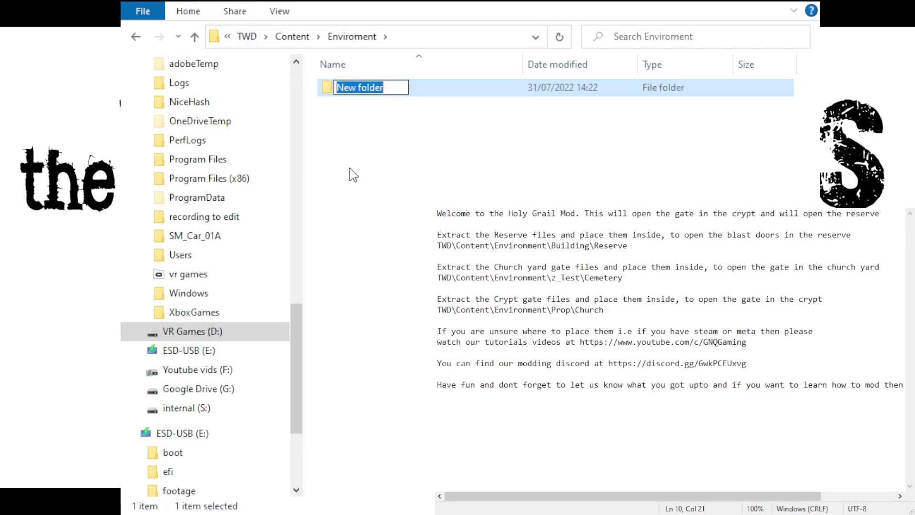
{"action": "type", "text": "Prop"}
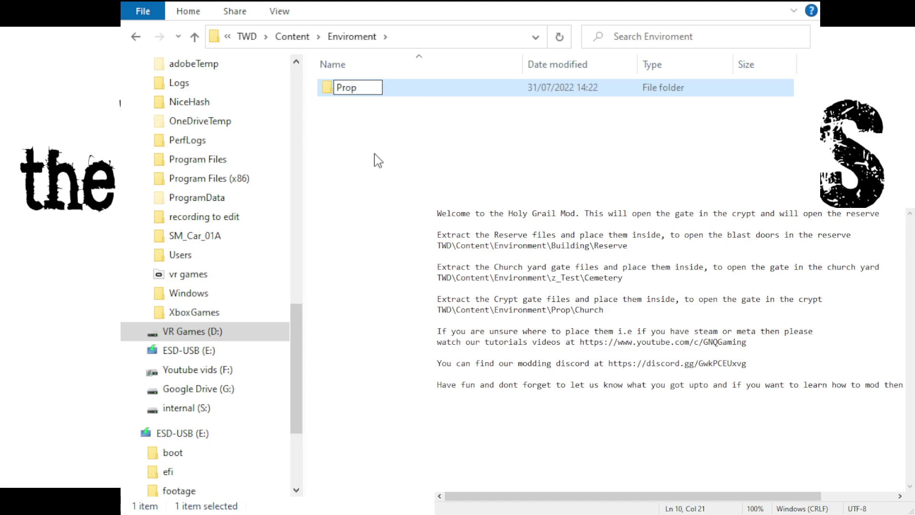
{"action": "left_click", "coordinate": [375, 160]}
{"action": "double_click", "coordinate": [361, 93]}
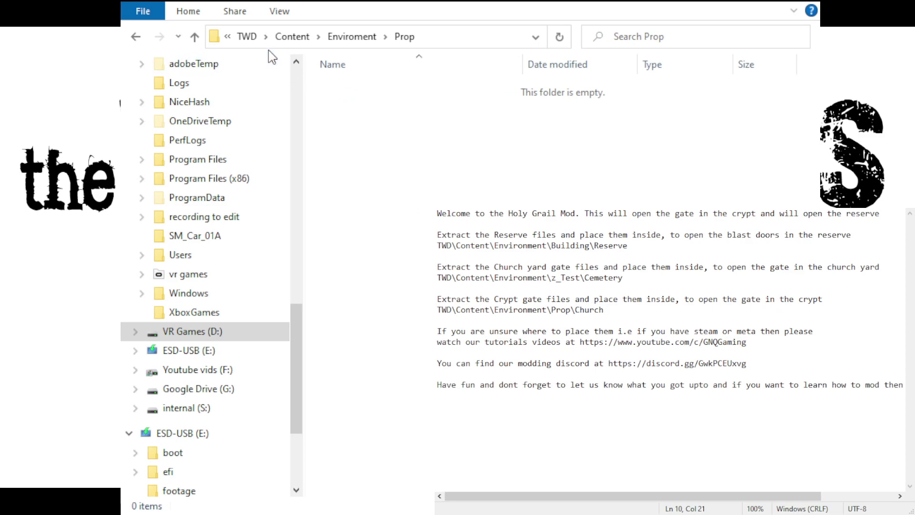
{"action": "key", "text": "ctrl+shift+n"}
{"action": "type", "text": "Church"}
{"action": "left_click", "coordinate": [392, 107]}
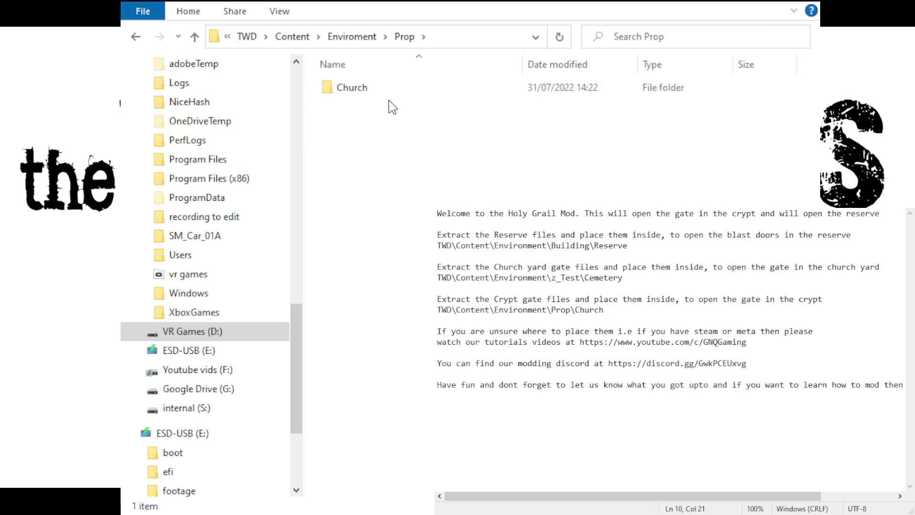
- Paste the six crypt gate files into the Church folder, then go back up to Prop
{"action": "double_click", "coordinate": [382, 90]}
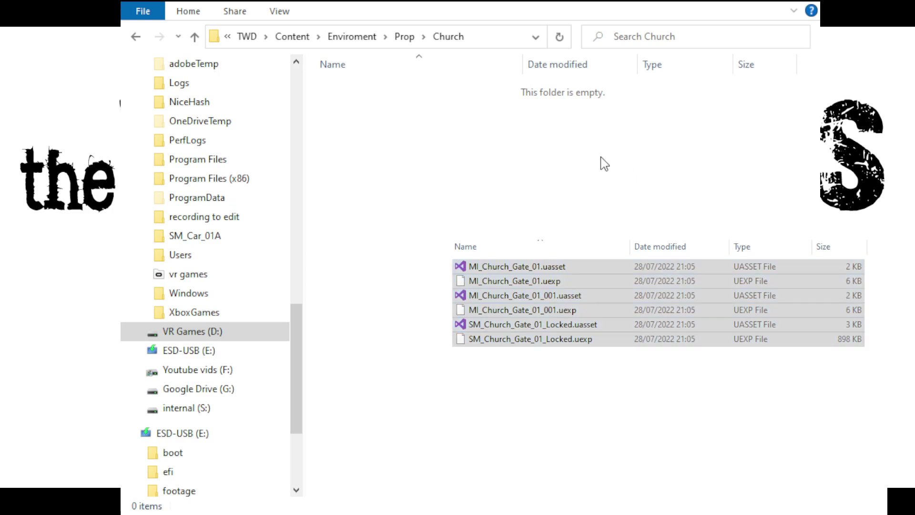
{"action": "key", "text": "ctrl+v"}
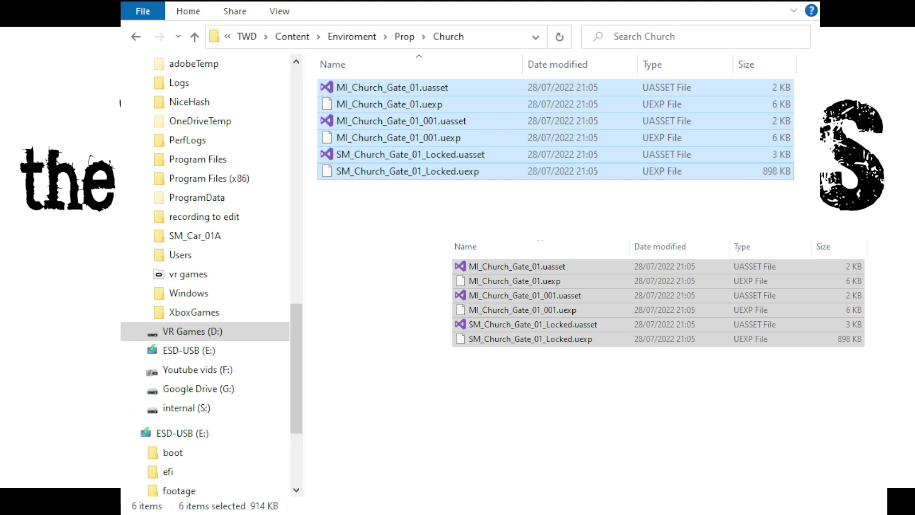
{"action": "key", "text": "alt+Tab"}
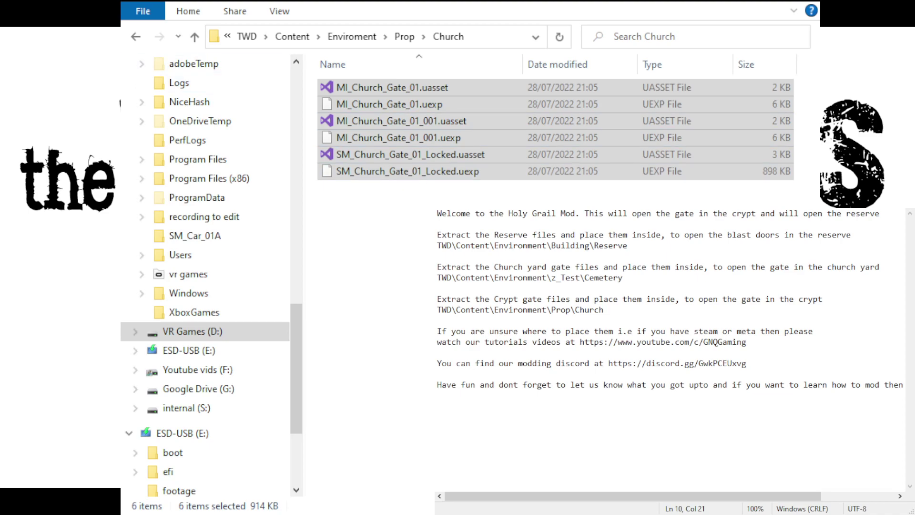
{"action": "left_click", "coordinate": [135, 37]}
- Back in Enviroment, create a z-Test folder beside Prop and open it
{"action": "left_click", "coordinate": [137, 37]}
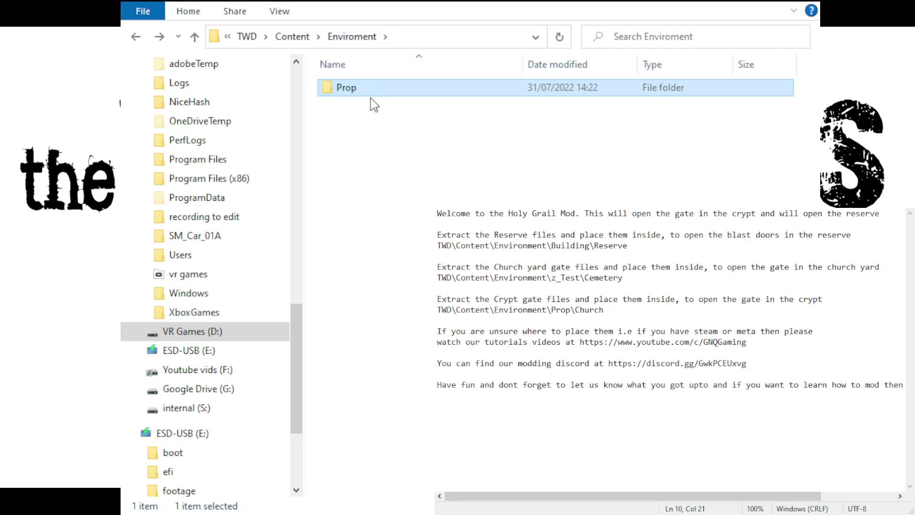
{"action": "left_click", "coordinate": [365, 125]}
{"action": "key", "text": "ctrl+shift+n"}
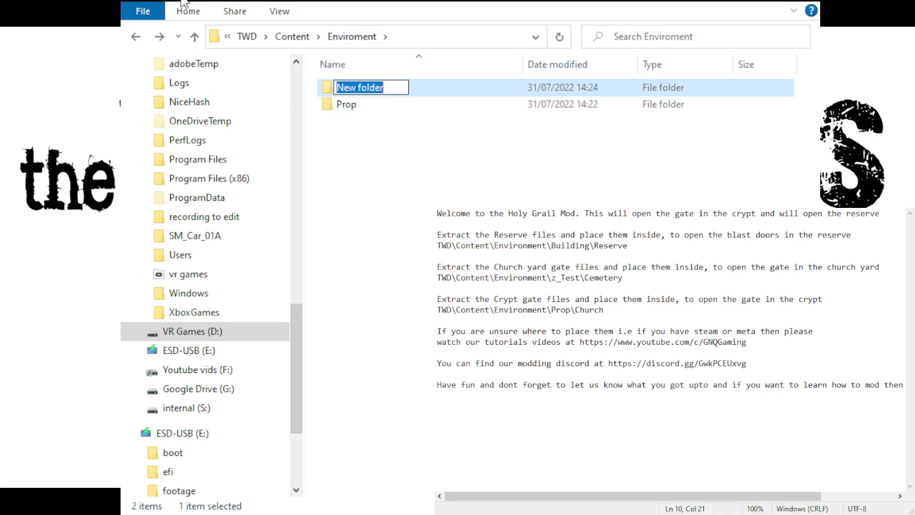
{"action": "type", "text": "z-"}
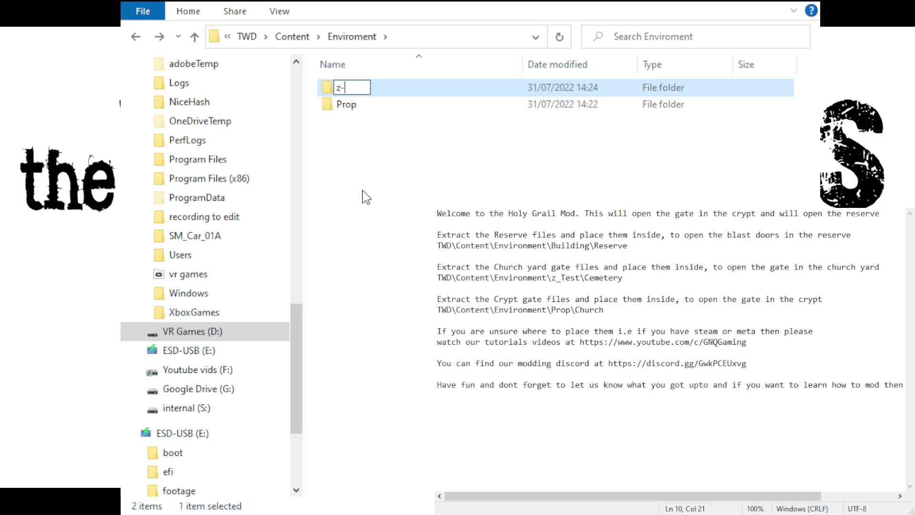
{"action": "type", "text": "Test"}
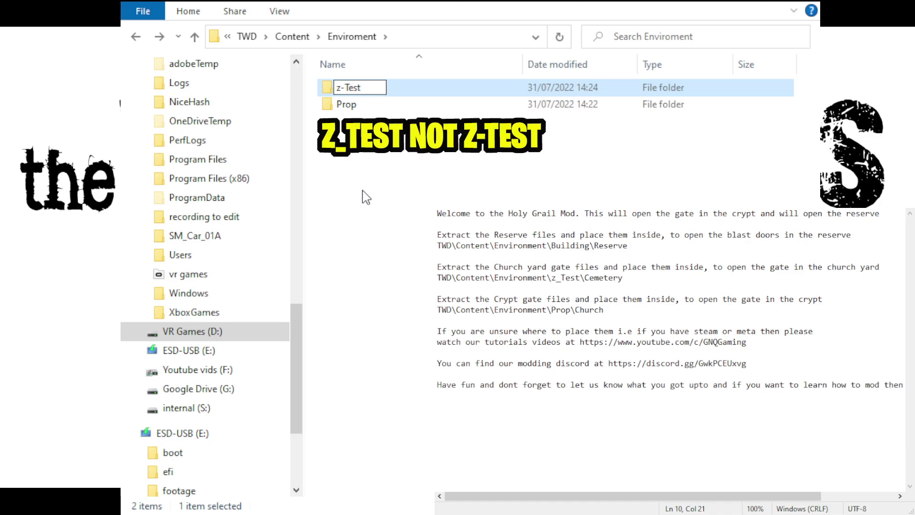
{"action": "left_click", "coordinate": [384, 187]}
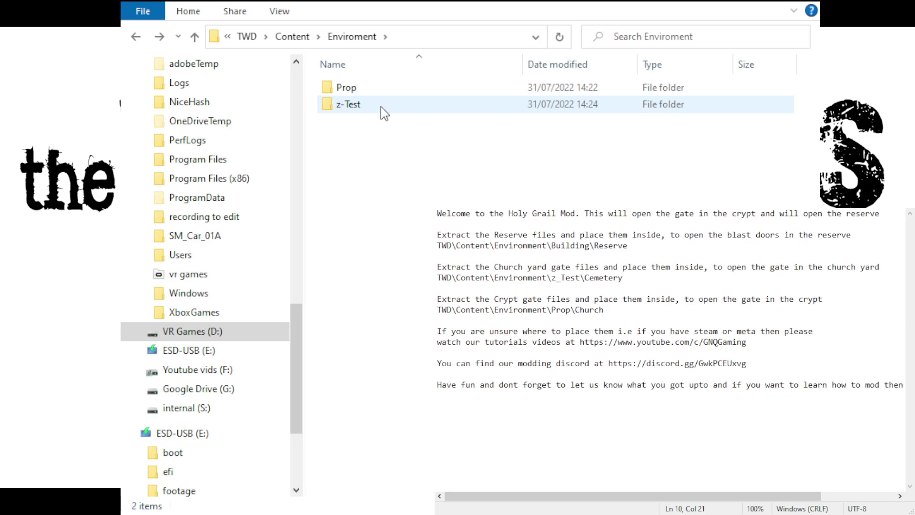
{"action": "double_click", "coordinate": [384, 114]}
- Create a Cemetery folder in z-Test and paste the six MetalFence and GateDoor files
{"action": "left_click", "coordinate": [198, 4]}
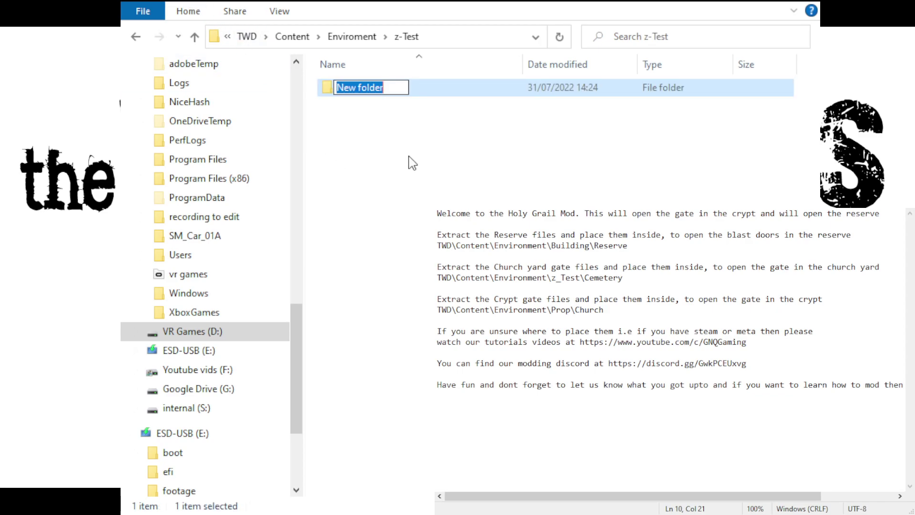
{"action": "type", "text": "metery"}
{"action": "key", "text": "Return"}
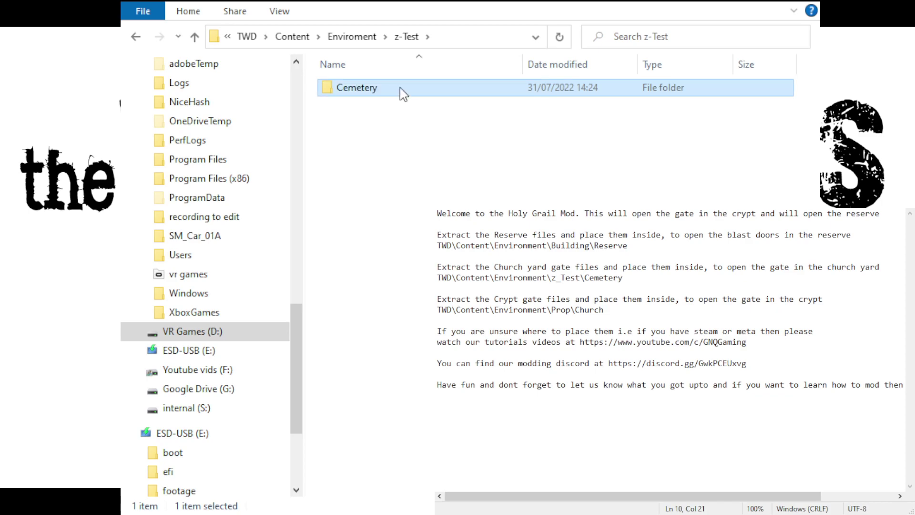
{"action": "double_click", "coordinate": [400, 87]}
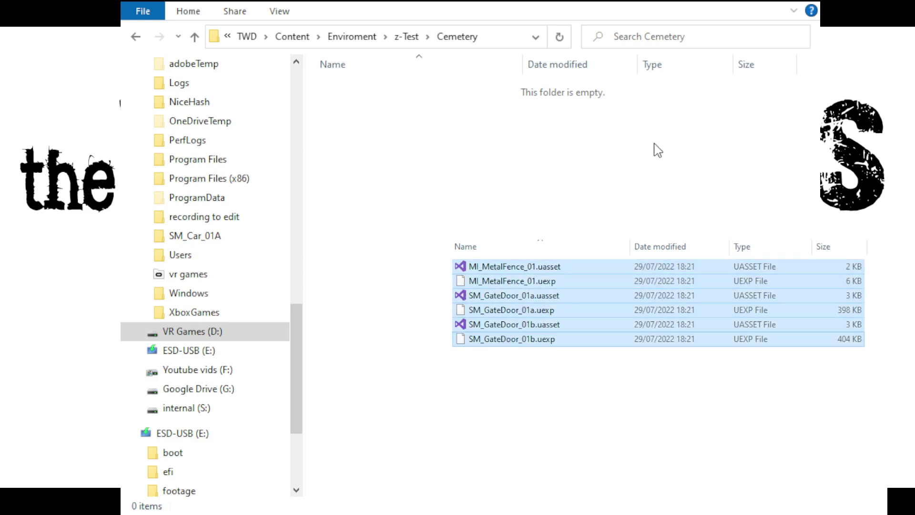
{"action": "left_click", "coordinate": [653, 162]}
{"action": "key", "text": "ctrl+v"}
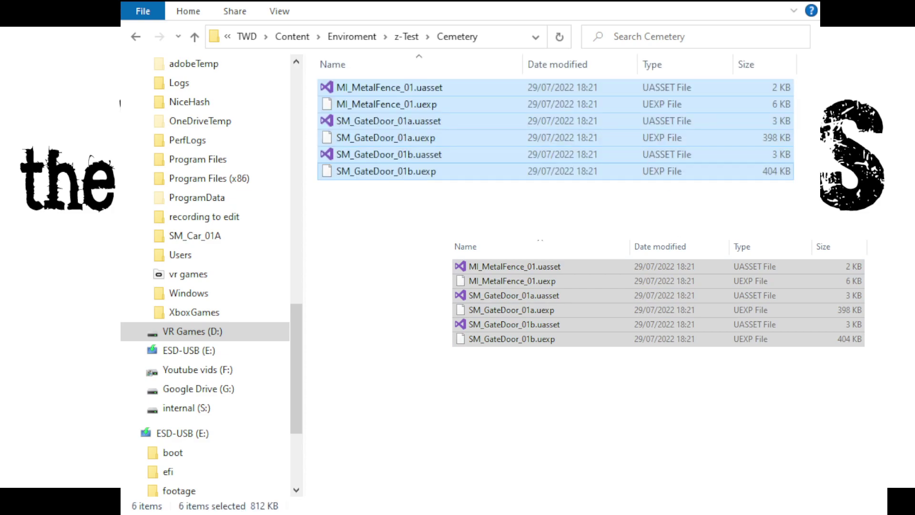
{"action": "key", "text": "alt+Tab"}
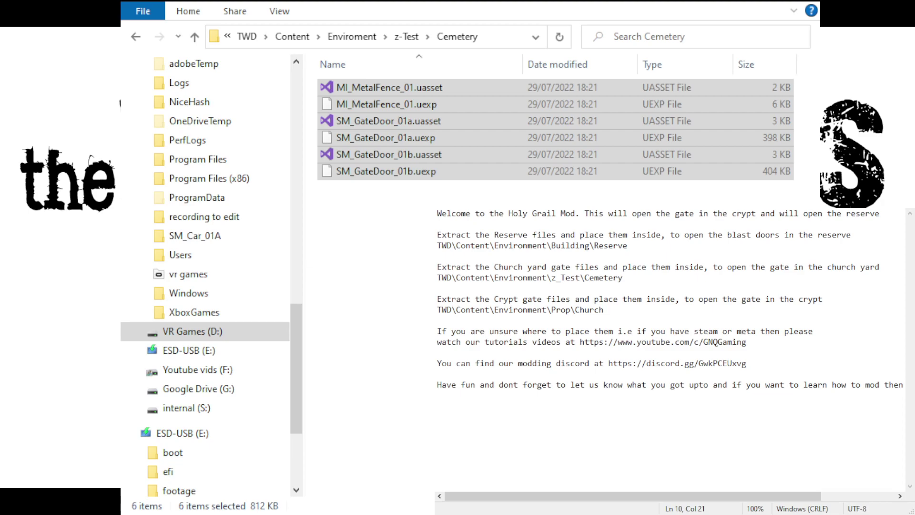
{"action": "left_click", "coordinate": [136, 36]}
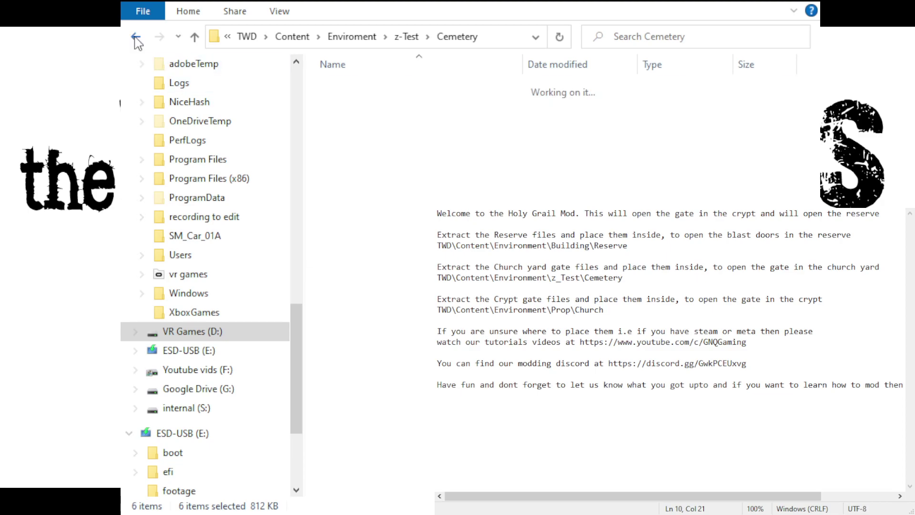
- Create Enviroment\Building\Reserve and paste the eight SM_Reserve door files into Reserve
{"action": "left_click", "coordinate": [136, 37]}
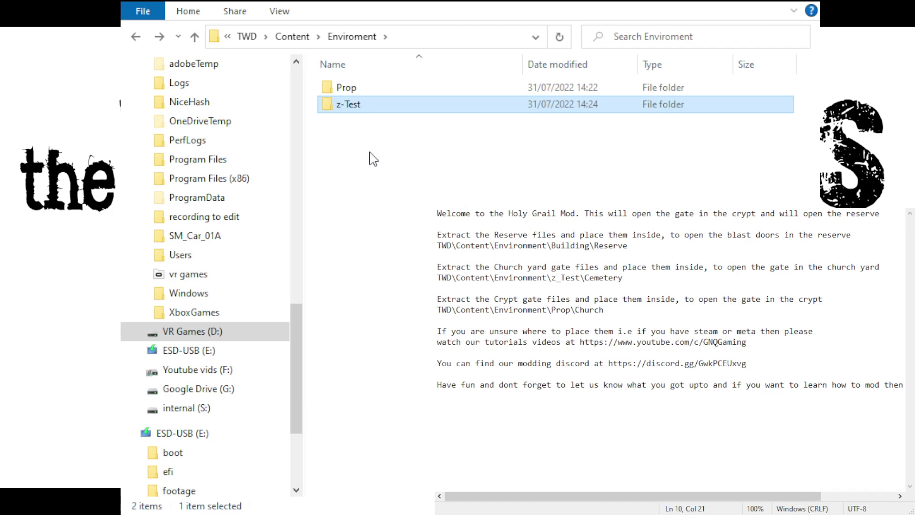
{"action": "left_click", "coordinate": [396, 161]}
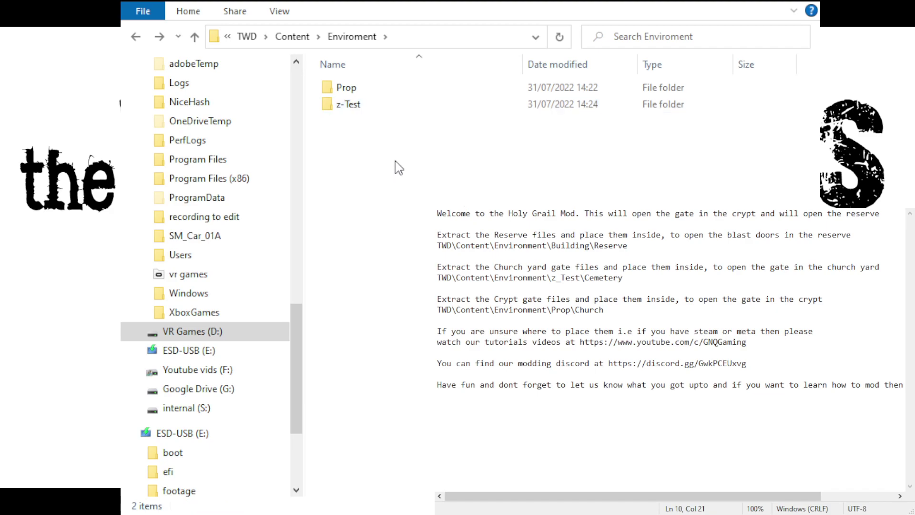
{"action": "key", "text": "ctrl+v"}
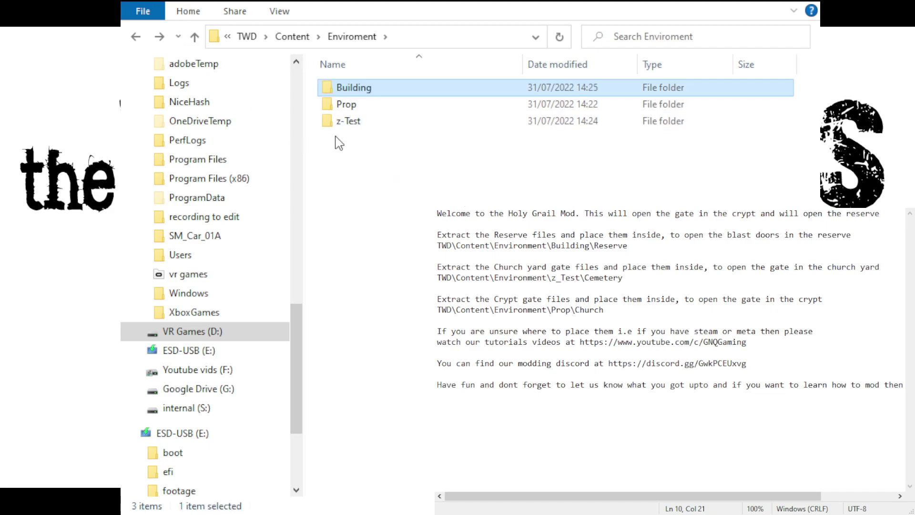
{"action": "double_click", "coordinate": [352, 88]}
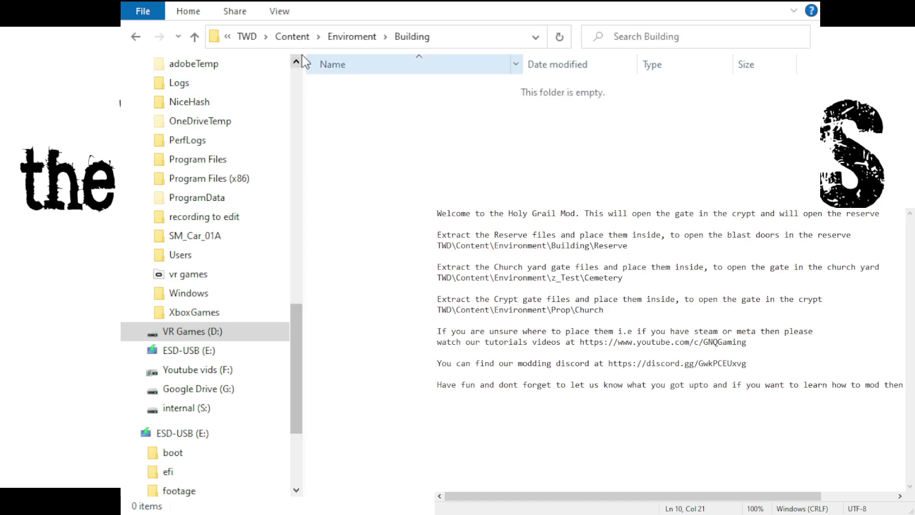
{"action": "key", "text": "ctrl+shift+n"}
{"action": "type", "text": "Reserve"}
{"action": "key", "text": "Return"}
{"action": "key", "text": "Return"}
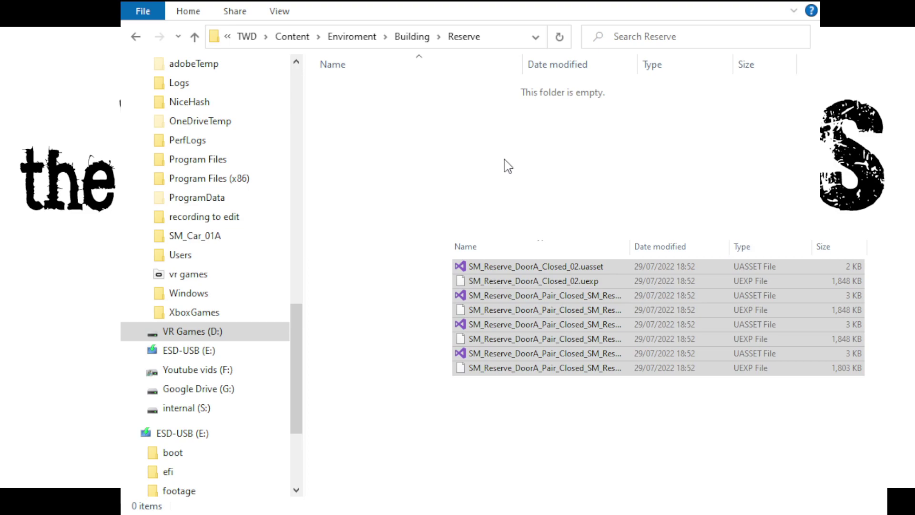
{"action": "key", "text": "ctrl+v"}
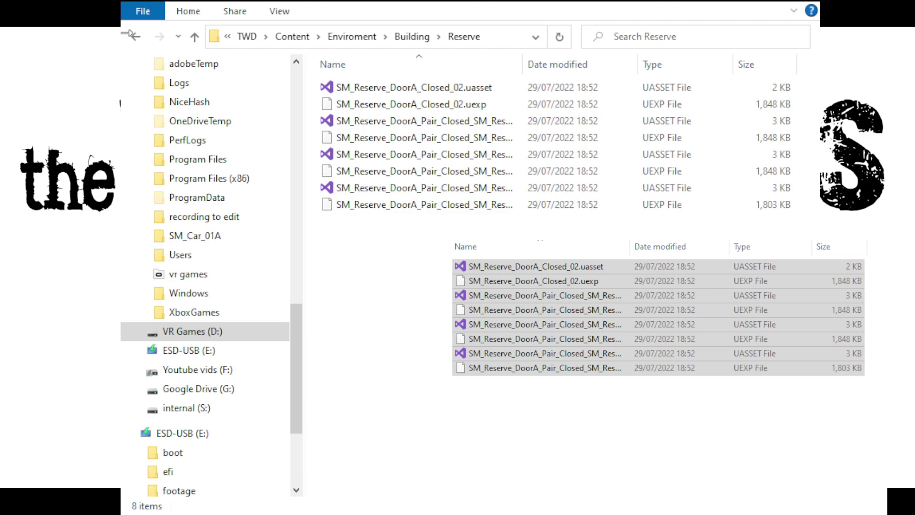
- Navigate back up to the Content folder showing Enviroment and Paks
{"action": "left_click", "coordinate": [136, 37]}
{"action": "left_click", "coordinate": [135, 37]}
{"action": "left_click", "coordinate": [136, 36]}
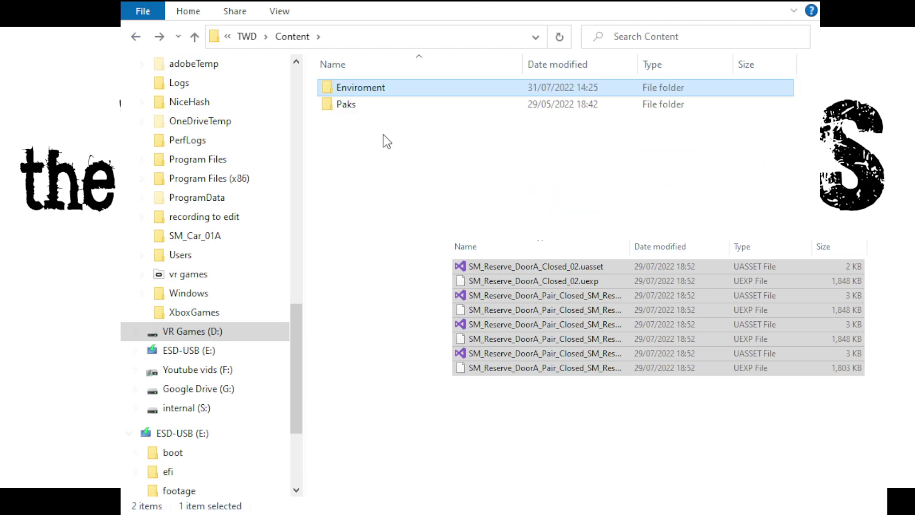
{"action": "left_click", "coordinate": [301, 38]}
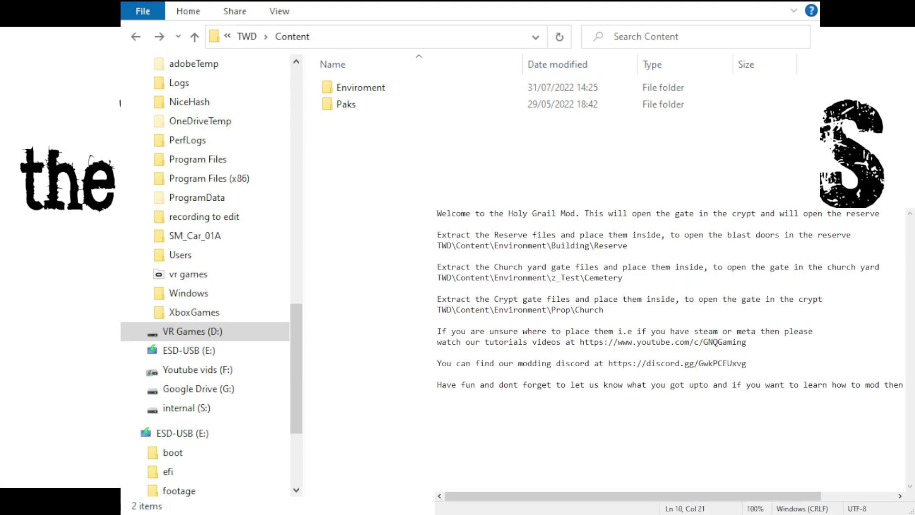
- Highlight the Environment\Building\Reserve and Environment\Prop\Church install paths in the readme
{"action": "left_click_drag", "start_coordinate": [438, 246], "coordinate": [629, 247]}
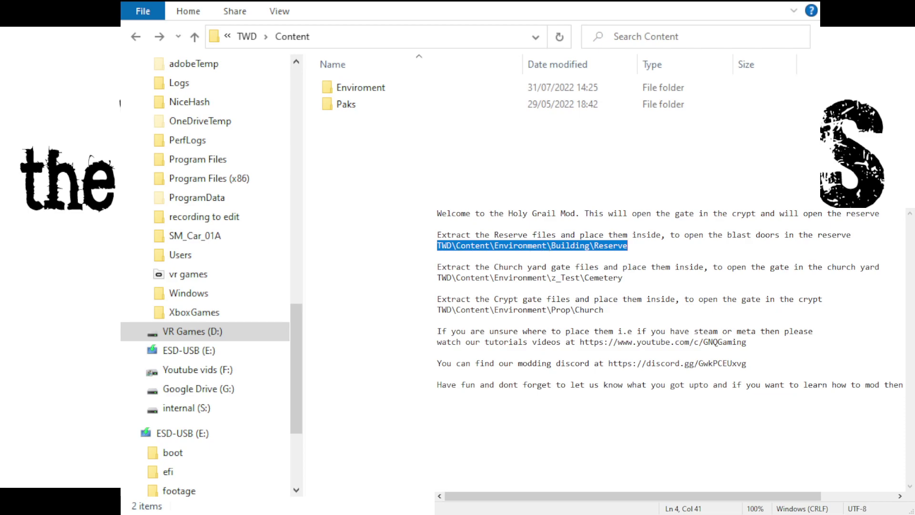
{"action": "left_click", "coordinate": [495, 245]}
{"action": "left_click_drag", "start_coordinate": [494, 245], "coordinate": [643, 248]}
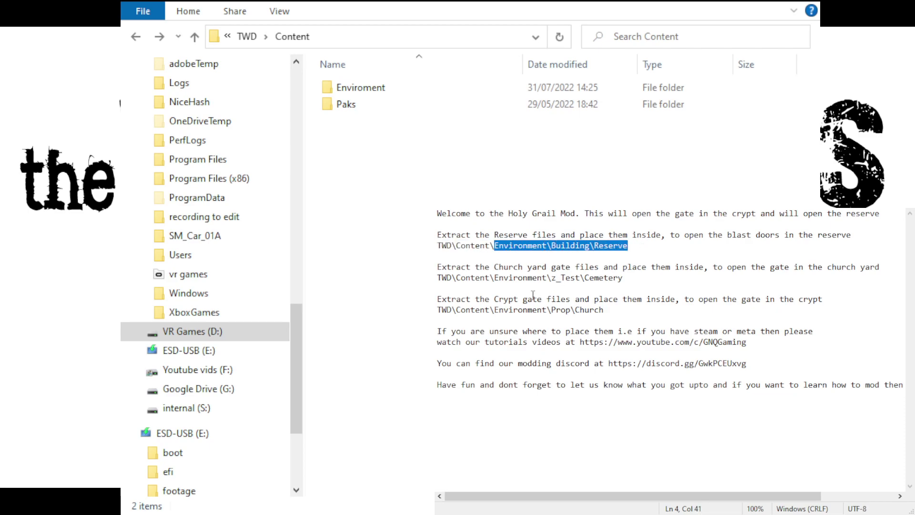
{"action": "left_click_drag", "start_coordinate": [495, 310], "coordinate": [609, 311]}
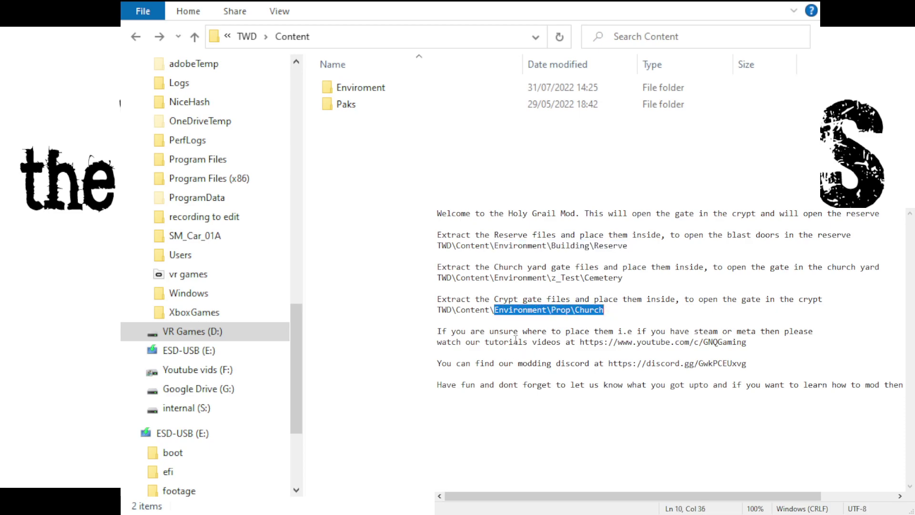